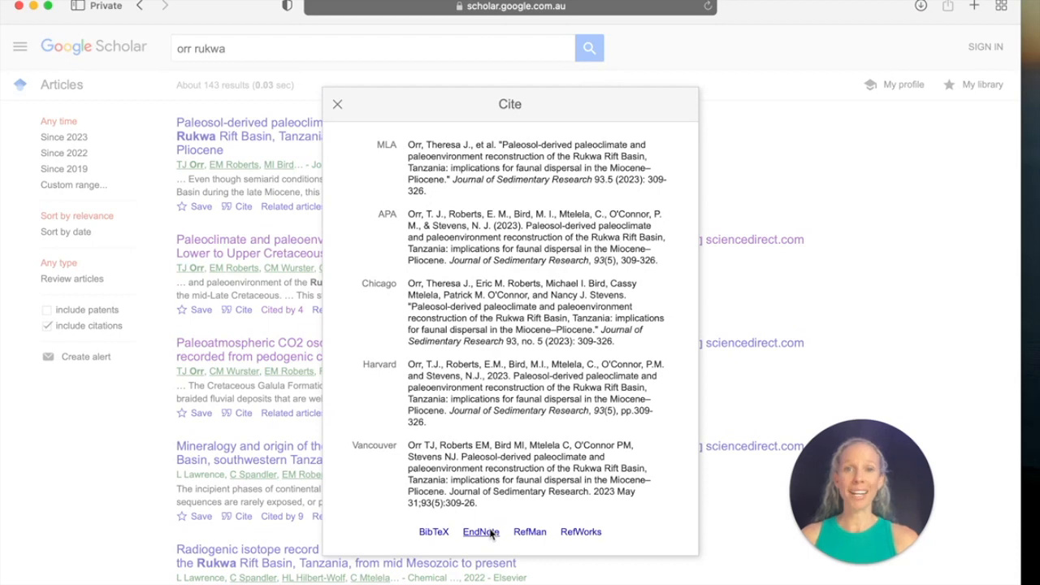
Download the EndNote citations for the 2021 Rukwa paleosol article and the 2022 Paleoatmospheric CO2 article from the search results
click(338, 105)
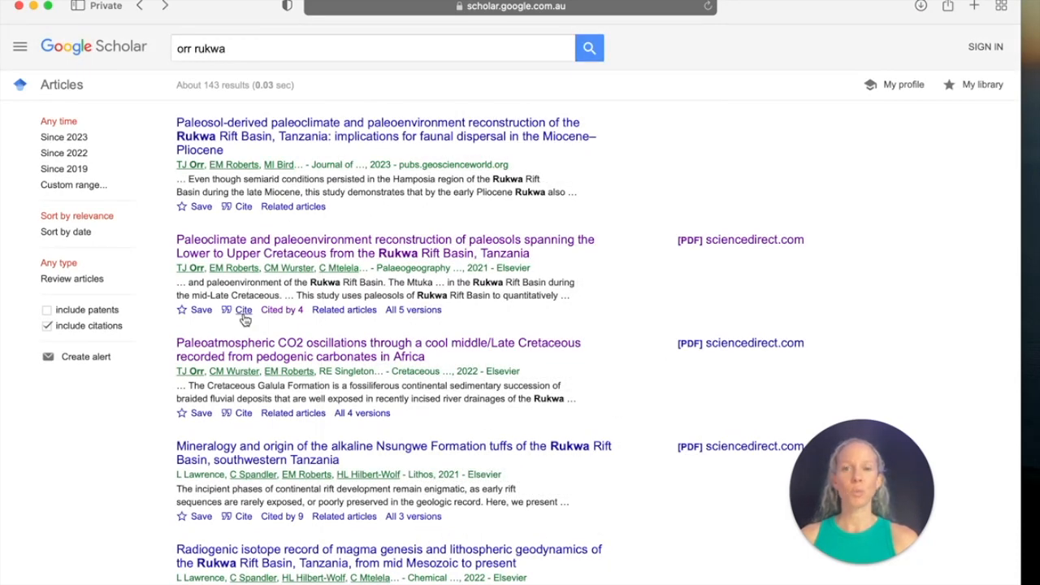
click(243, 311)
click(481, 538)
click(338, 99)
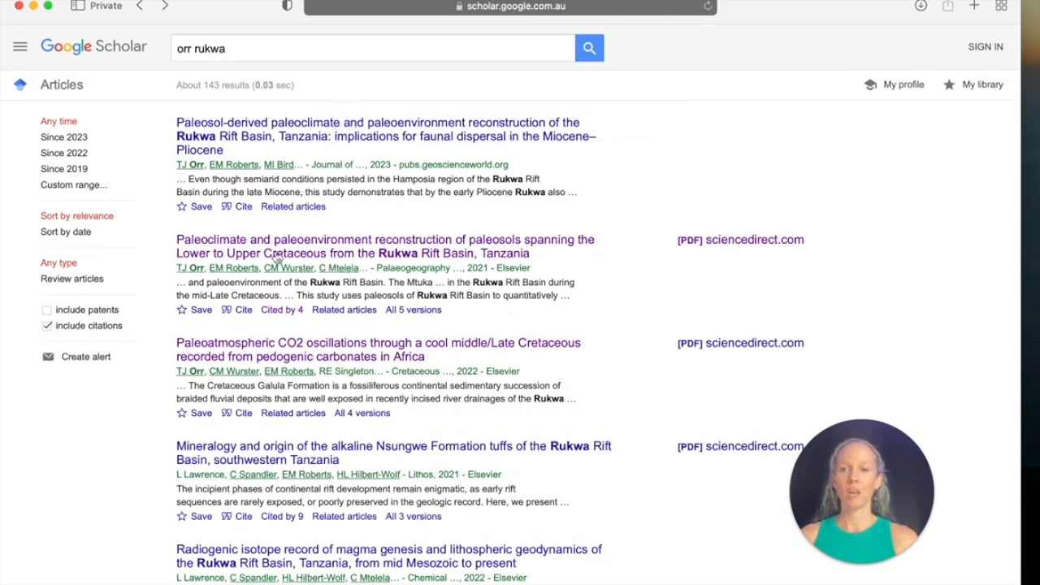
click(243, 413)
click(481, 514)
click(337, 128)
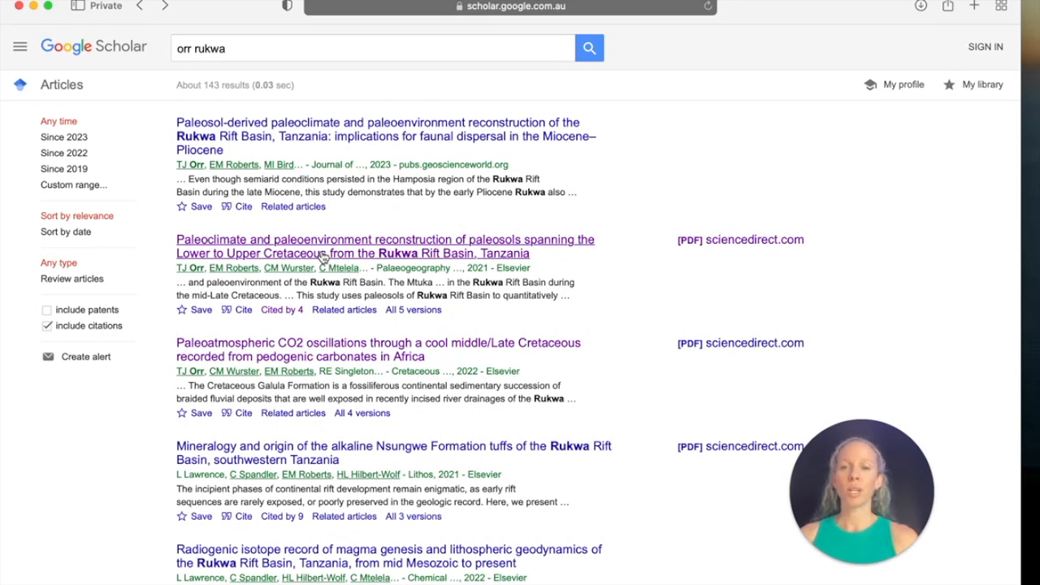
Open the ScienceDirect page of the 2021 Rukwa paleosol article and point out its institutional access option
click(324, 257)
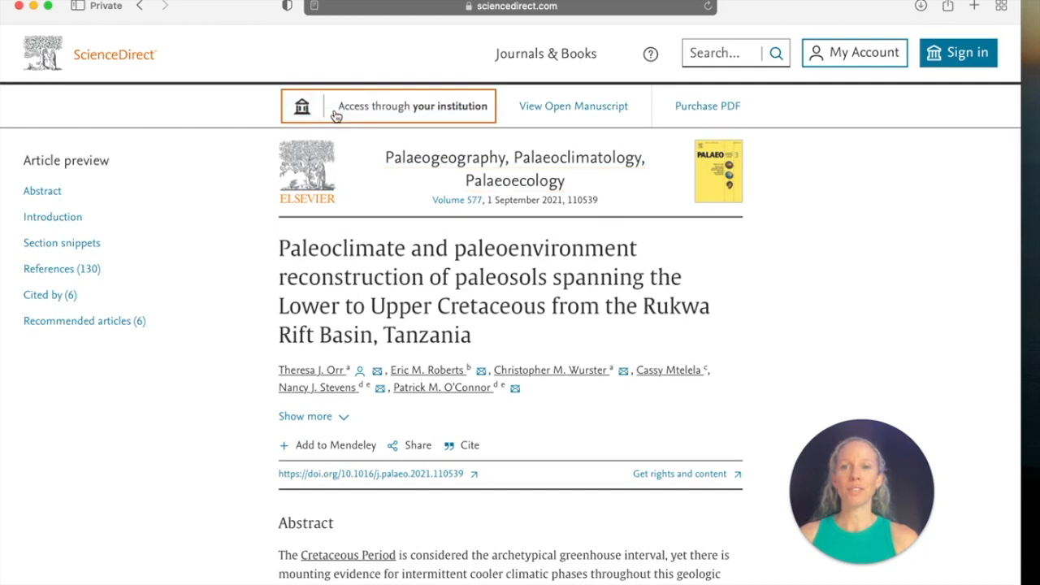
click(460, 117)
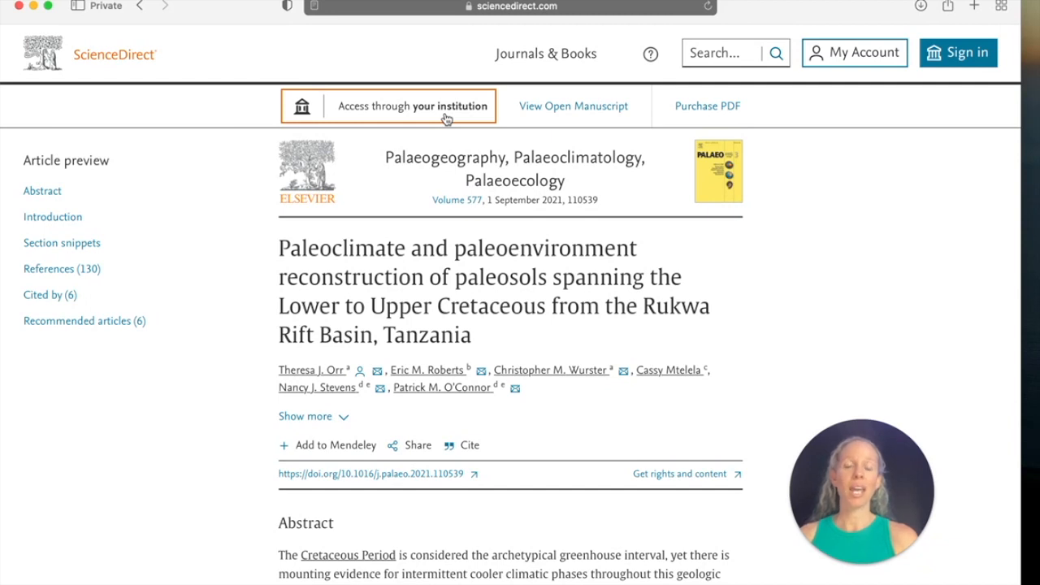
click(386, 118)
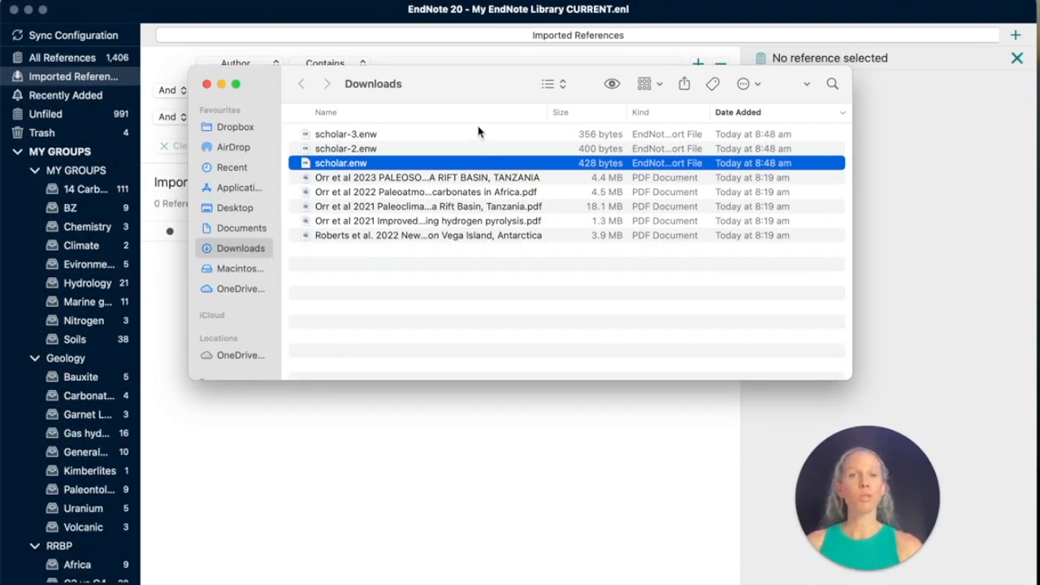
Import scholar.enw from the Downloads folder into the EndNote library and view the imported reference's fields
double_click(418, 168)
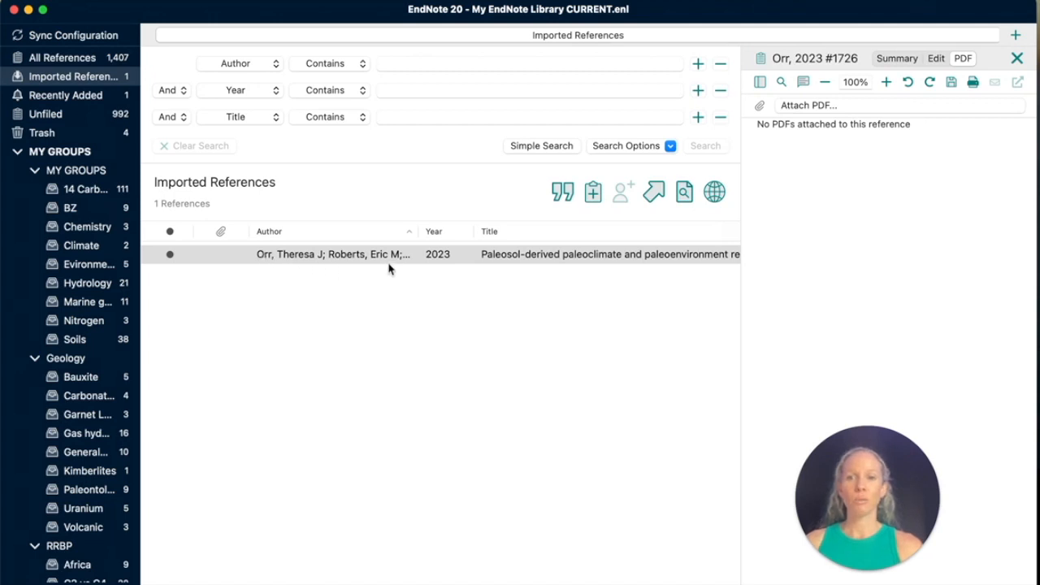
scroll(565, 267, right, 3)
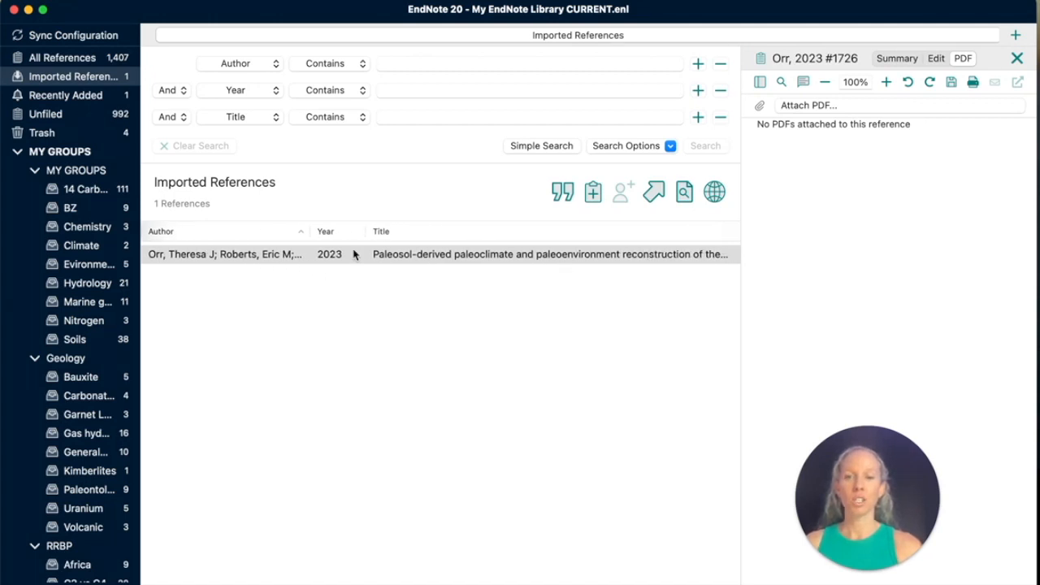
scroll(620, 248, right, 8)
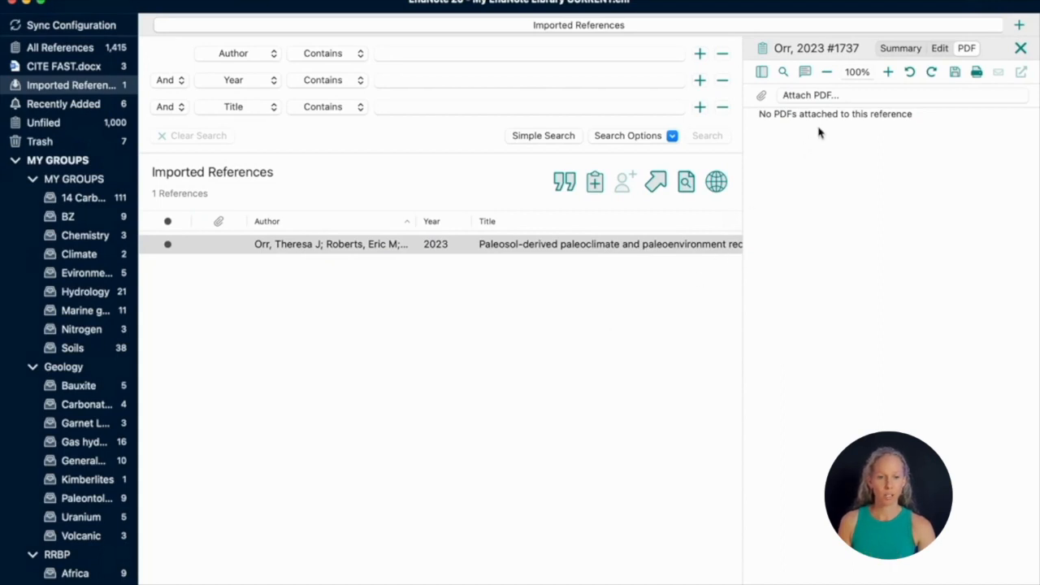
Show the reference's summary and import scholar-2.enw and scholar-3.enw one at a time from the Downloads folder
click(902, 49)
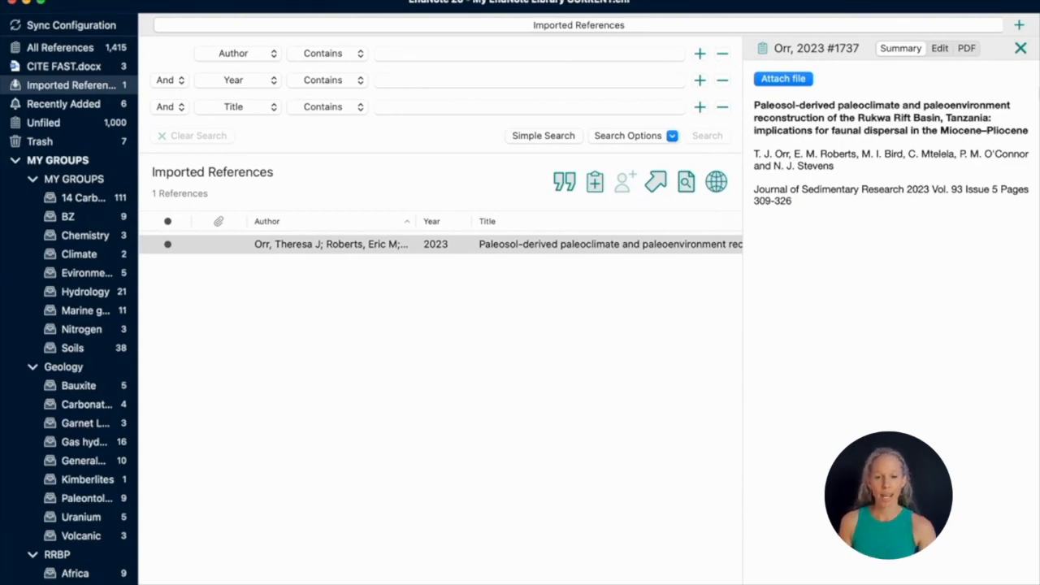
click(1016, 51)
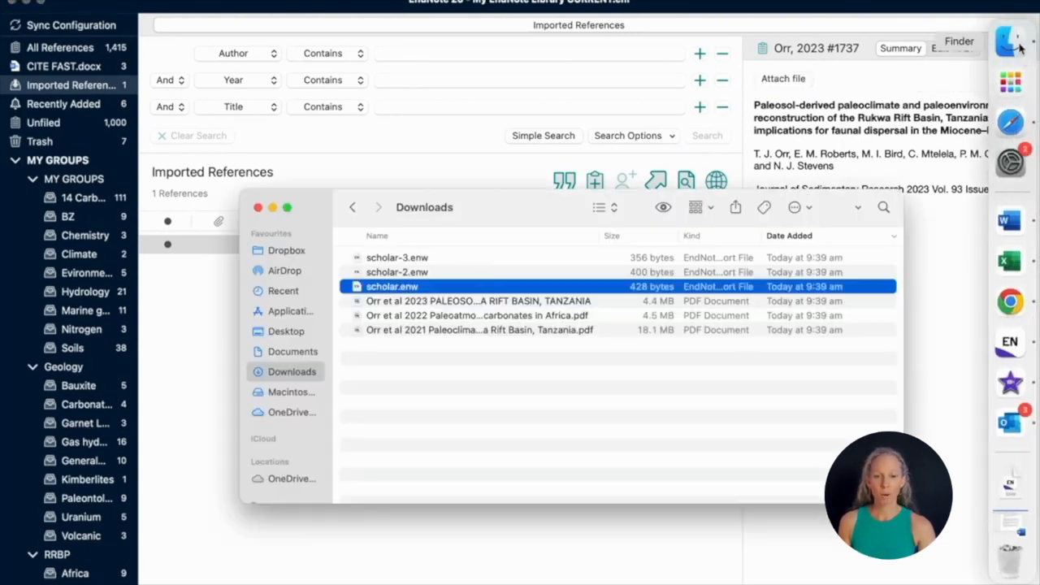
double_click(471, 275)
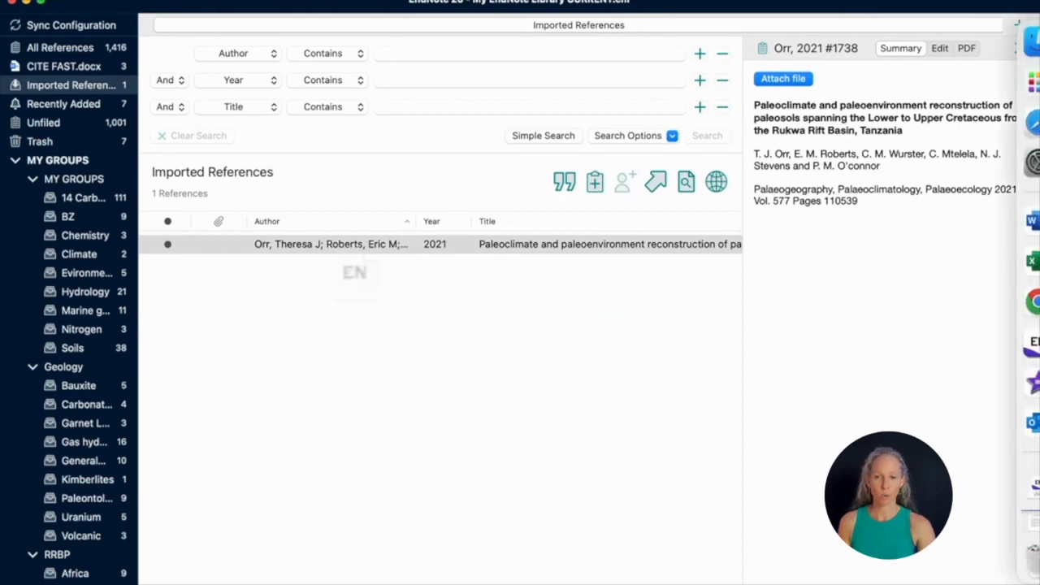
click(1013, 40)
double_click(507, 258)
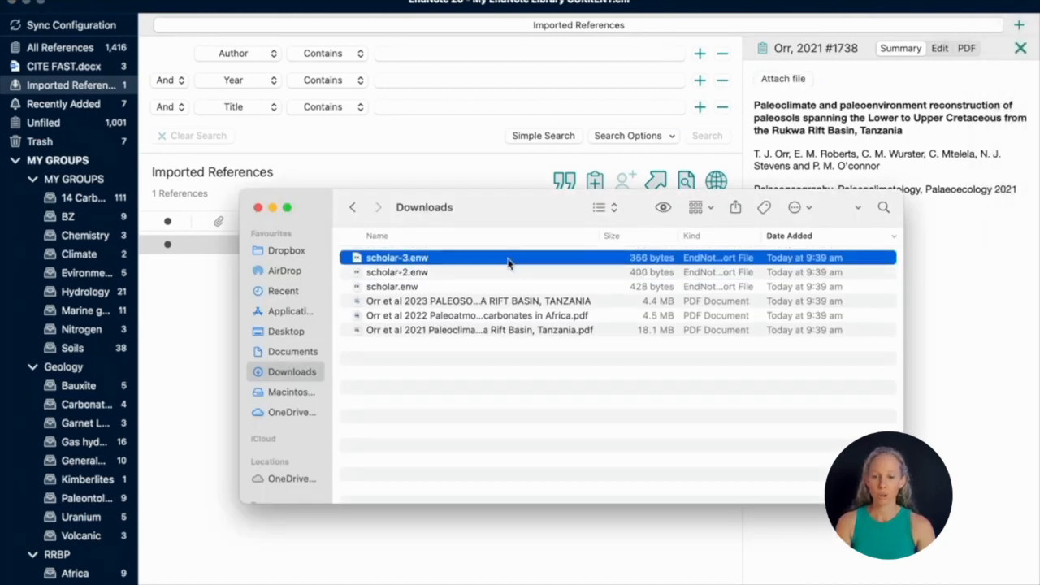
Import scholar.enw, scholar-2.enw and scholar-3.enw together from the Downloads folder
click(1012, 45)
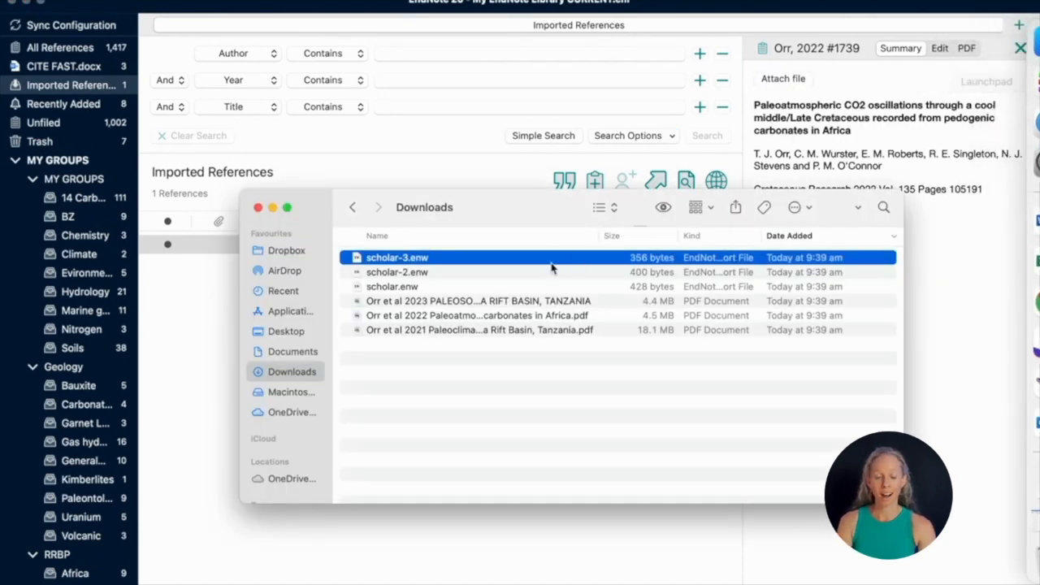
shift+click(521, 289)
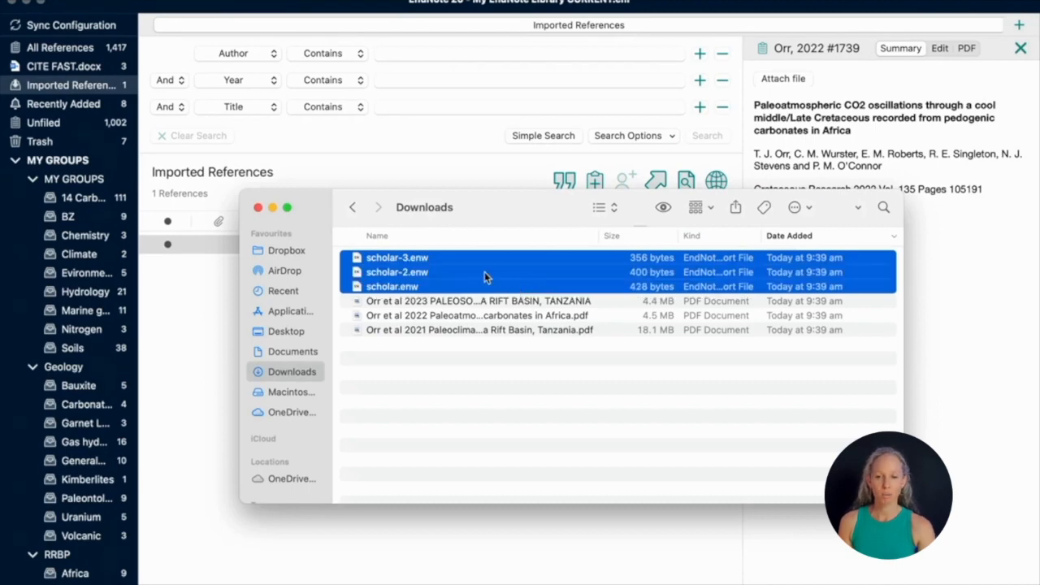
double_click(485, 277)
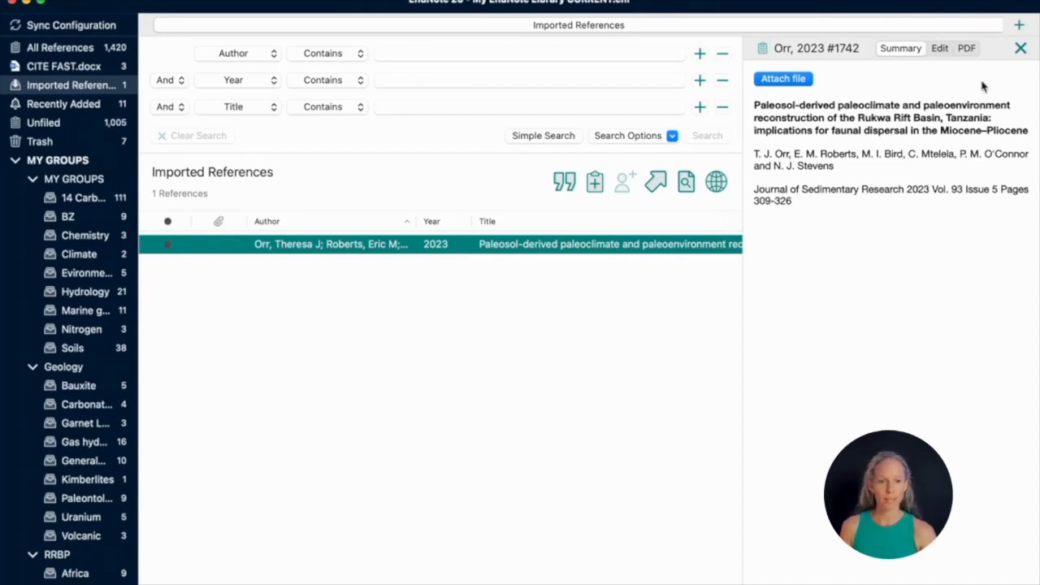
Attach the 2023 paleosol-derived paleoclimate article's PDF from Downloads to the selected 2023 reference
click(967, 50)
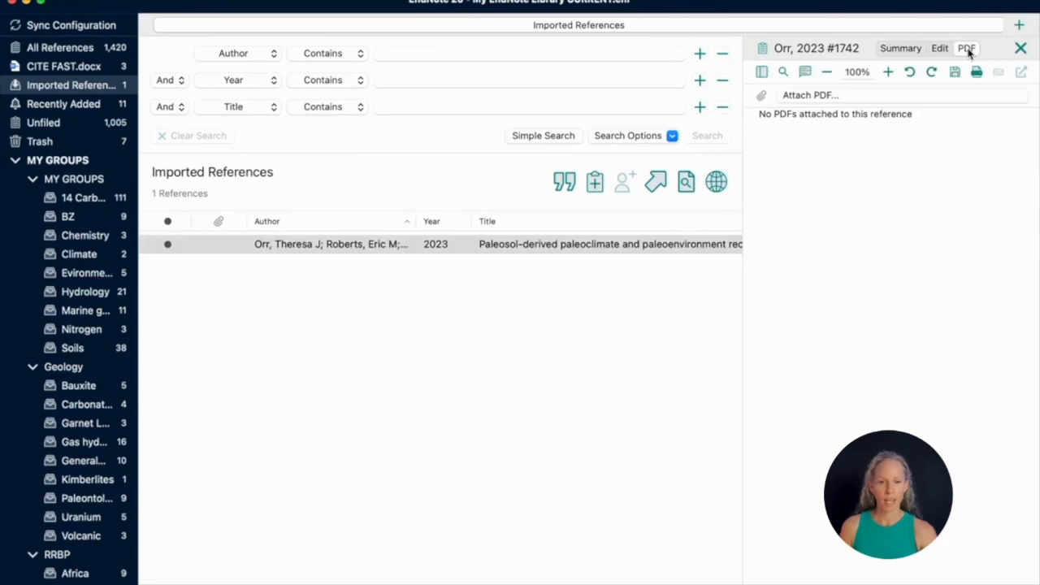
click(917, 101)
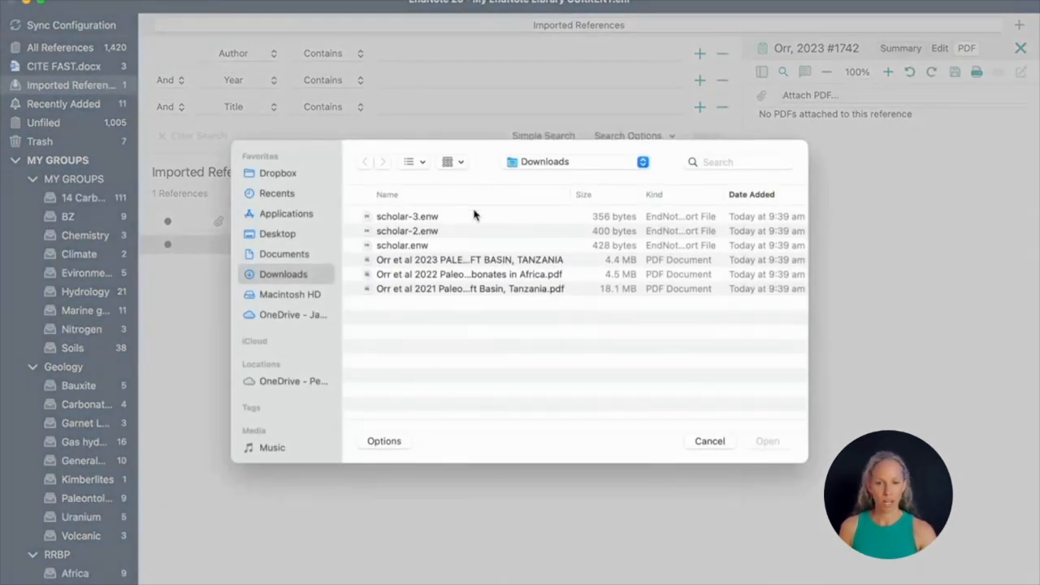
click(459, 262)
double_click(469, 262)
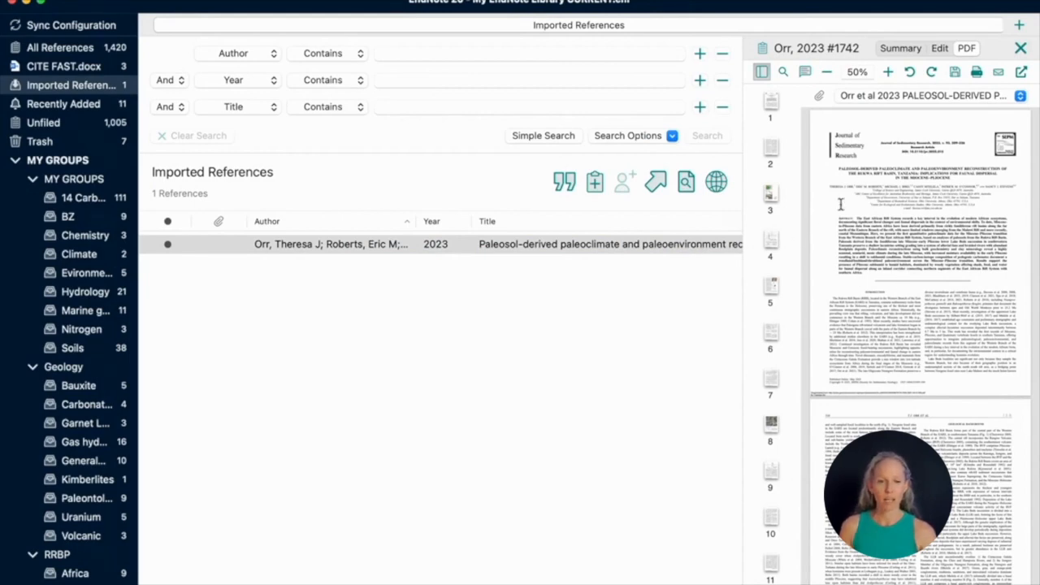
Read through the attached PDF in the preview and in a separate window, closing that window when done
scroll(761, 289, down, 6)
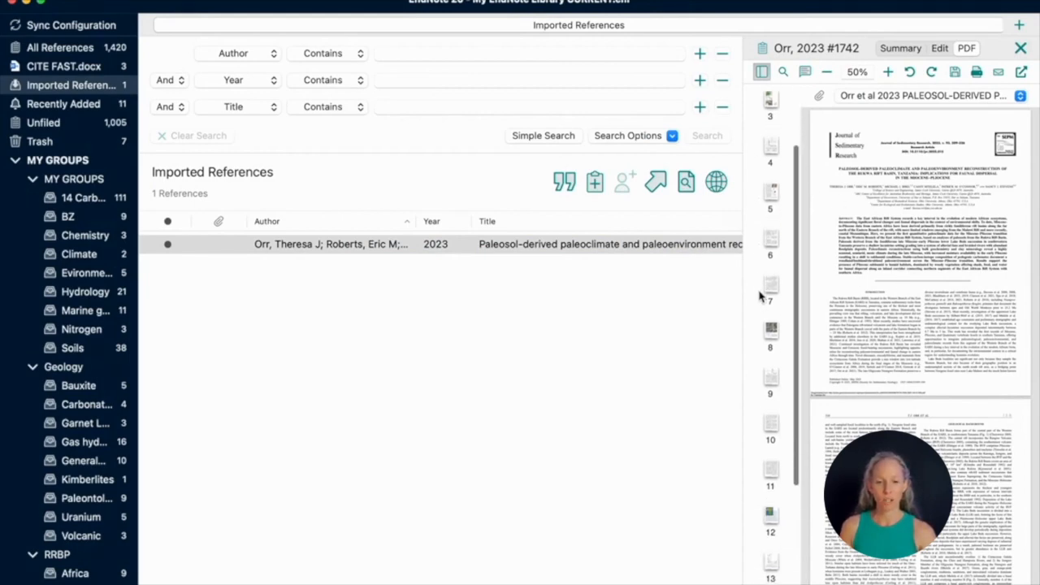
scroll(764, 256, up, 5)
scroll(885, 260, down, 3)
scroll(886, 260, down, 4)
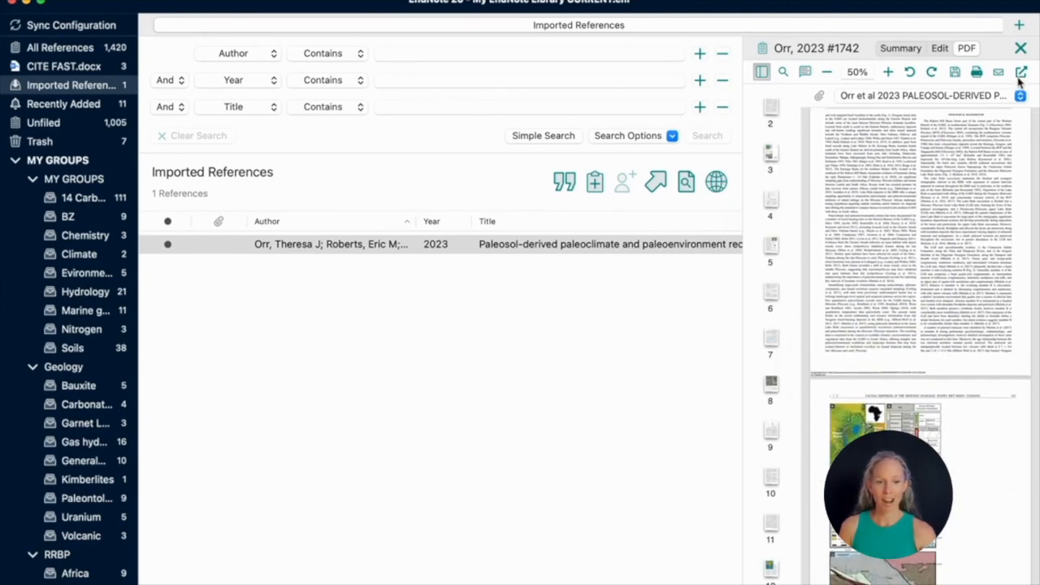
click(1022, 73)
scroll(546, 349, down, 10)
scroll(545, 350, down, 3)
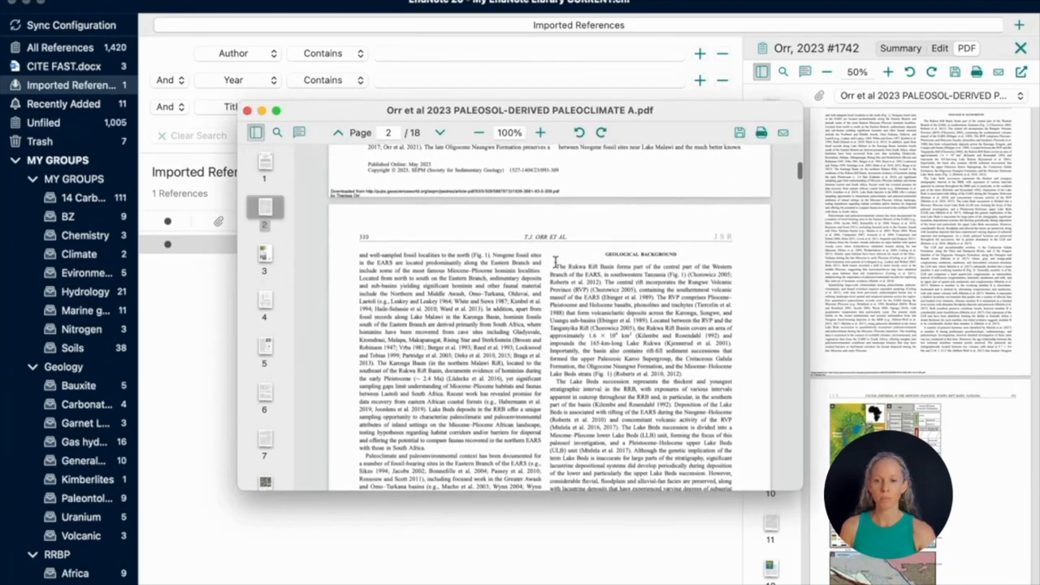
key(super+w)
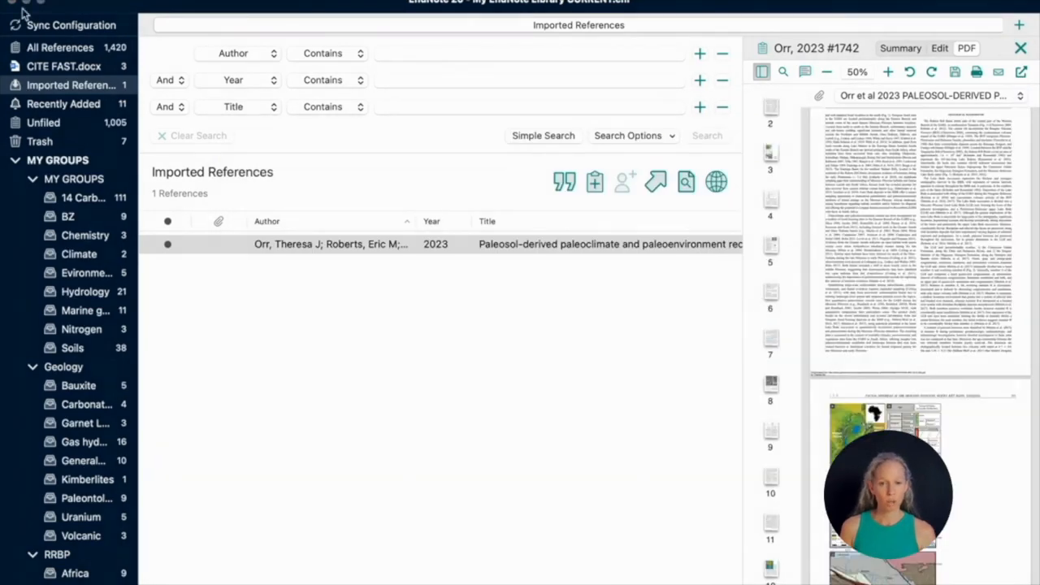
click(548, 302)
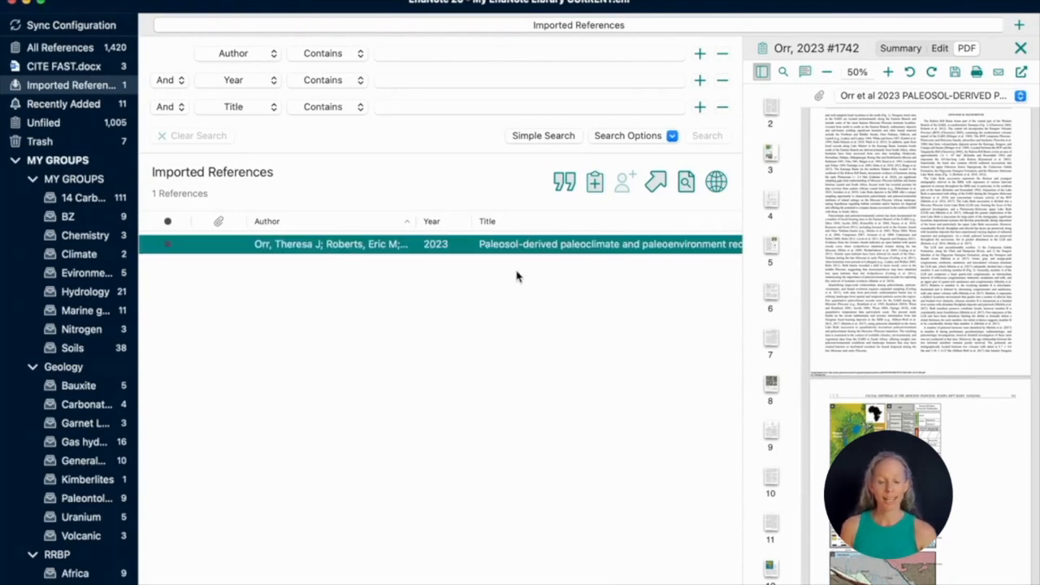
click(574, 301)
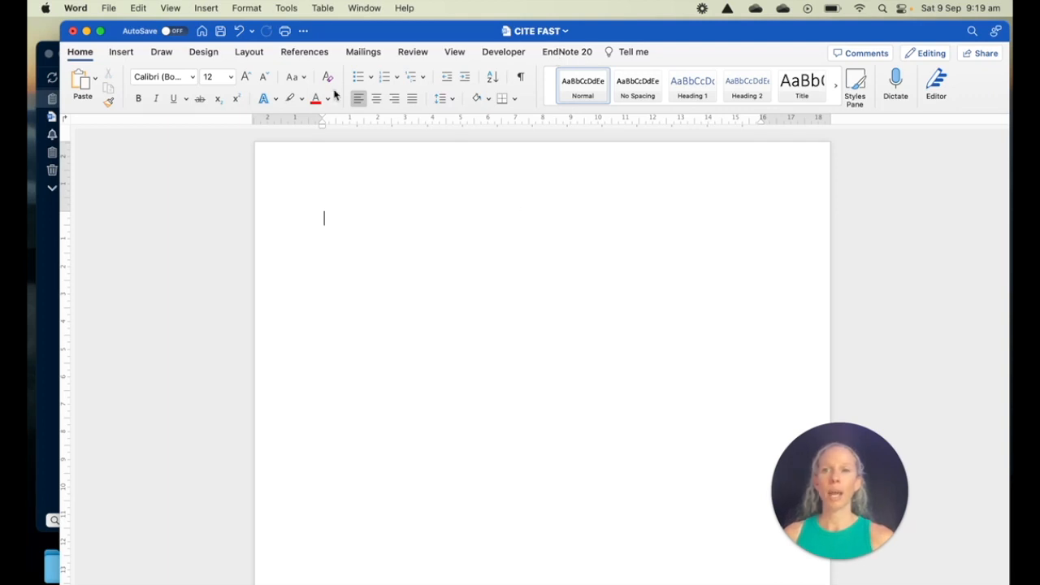
Check in Word's Templates and Add-ins dialog whether the EndNote CWYW Word 16 template and bundle are loaded
click(294, 8)
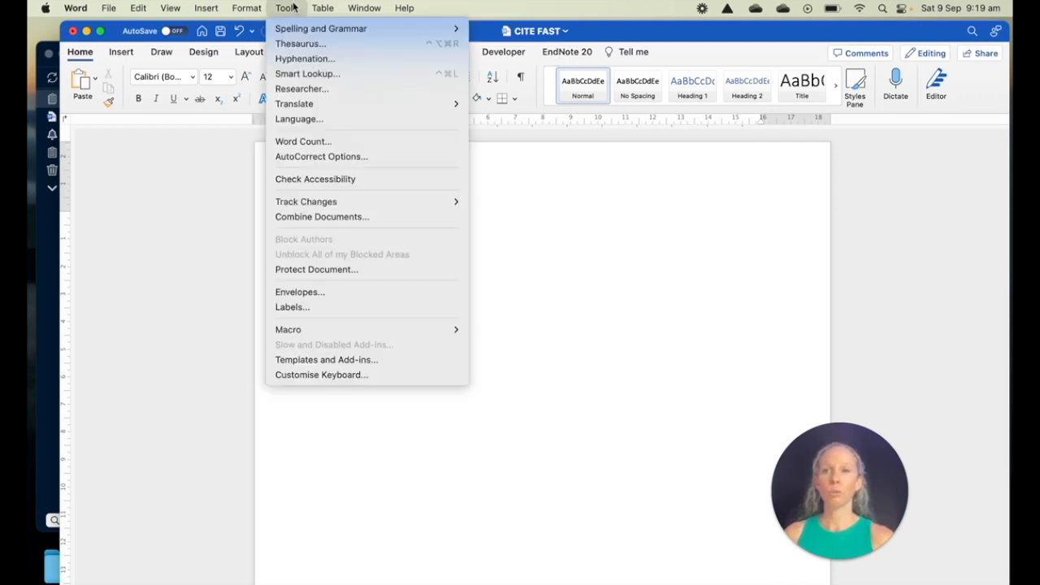
click(312, 363)
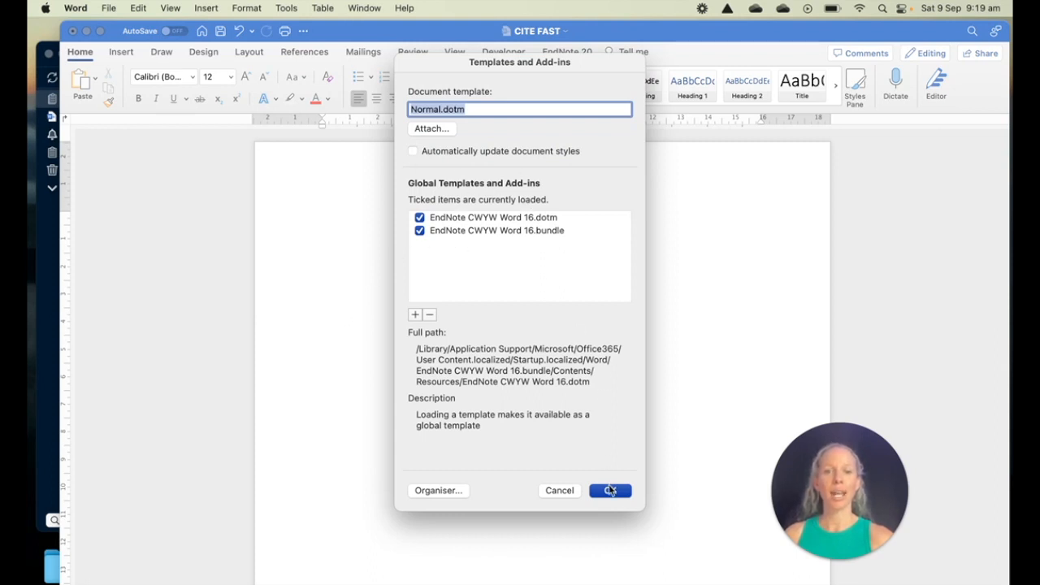
click(610, 491)
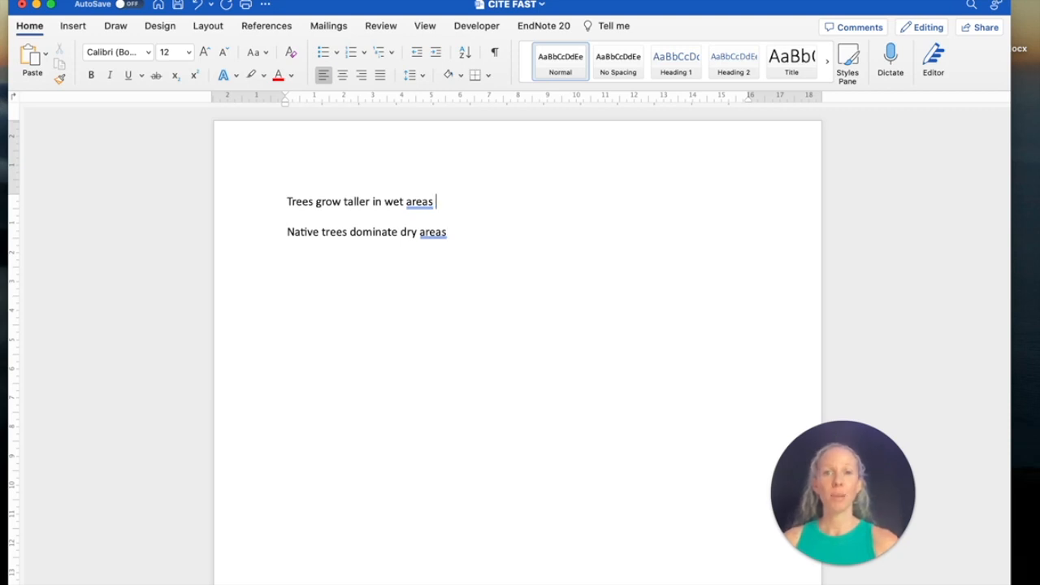
Open EndNote's Find & Insert My References for the end of the "Trees grow taller in wet areas" sentence and enlarge the results list
click(537, 27)
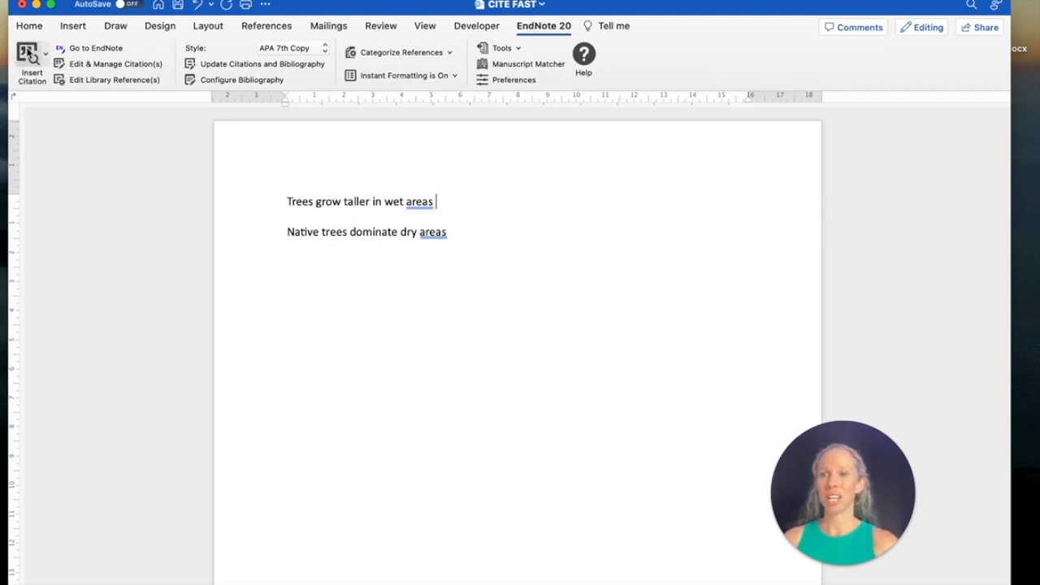
click(28, 53)
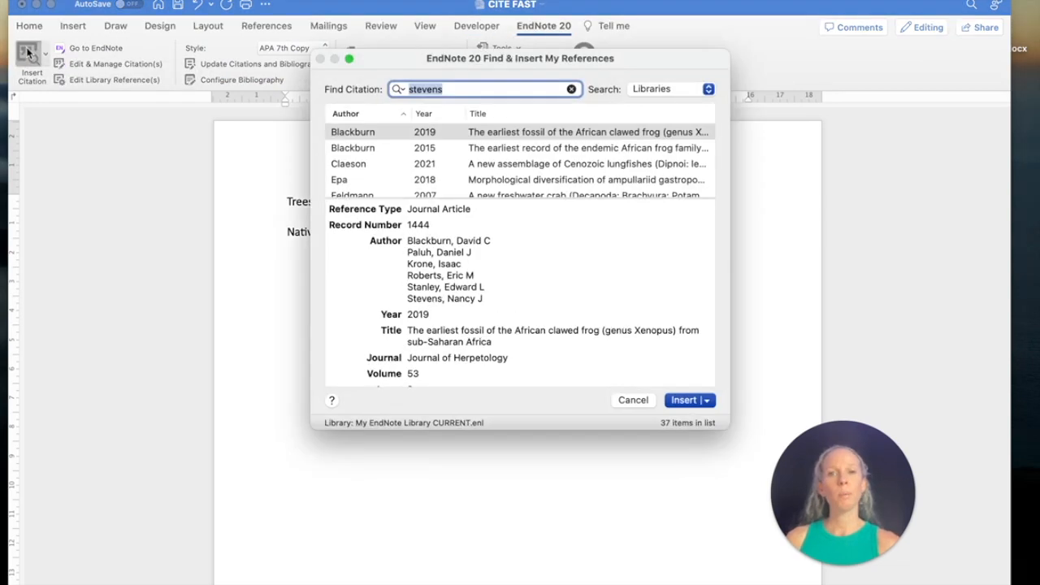
click(504, 195)
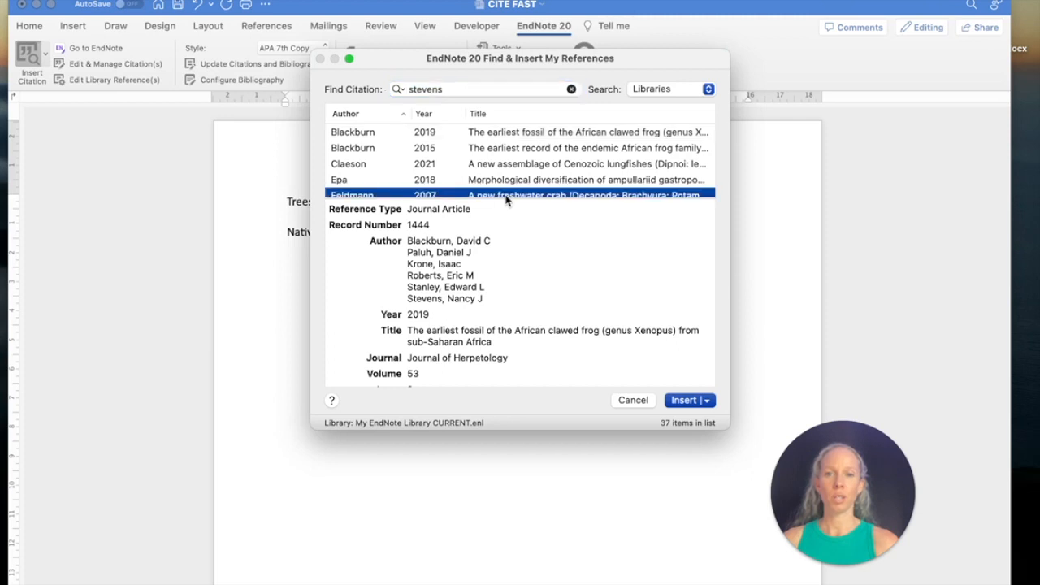
drag(505, 200, 504, 305)
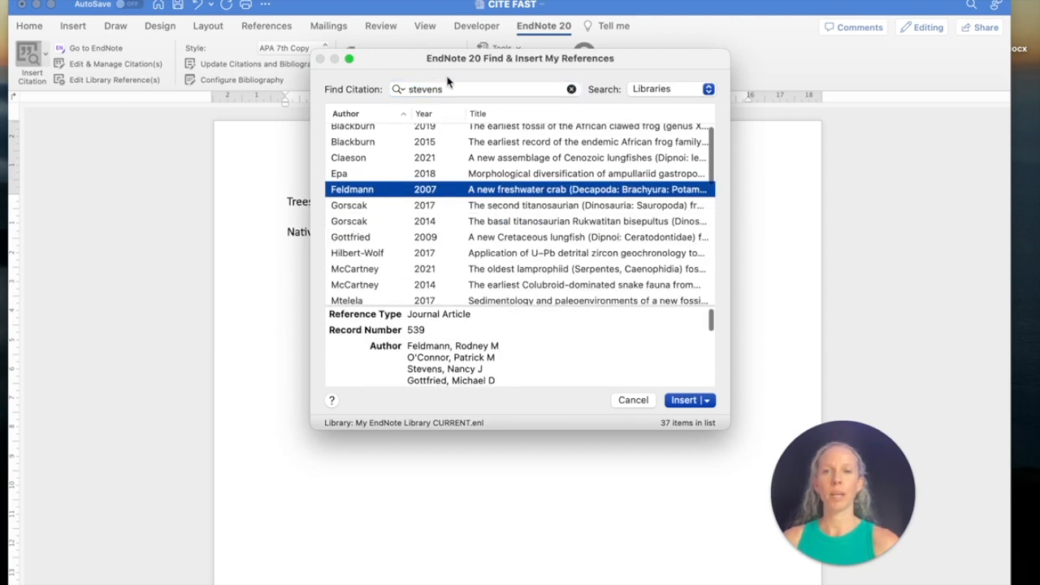
Search the library by the first author's surname and cite the first 2023 paleosol-derived paleoclimate reference after "Trees grow taller in wet areas"
click(571, 90)
text(orr)
scroll(389, 208, down, 5)
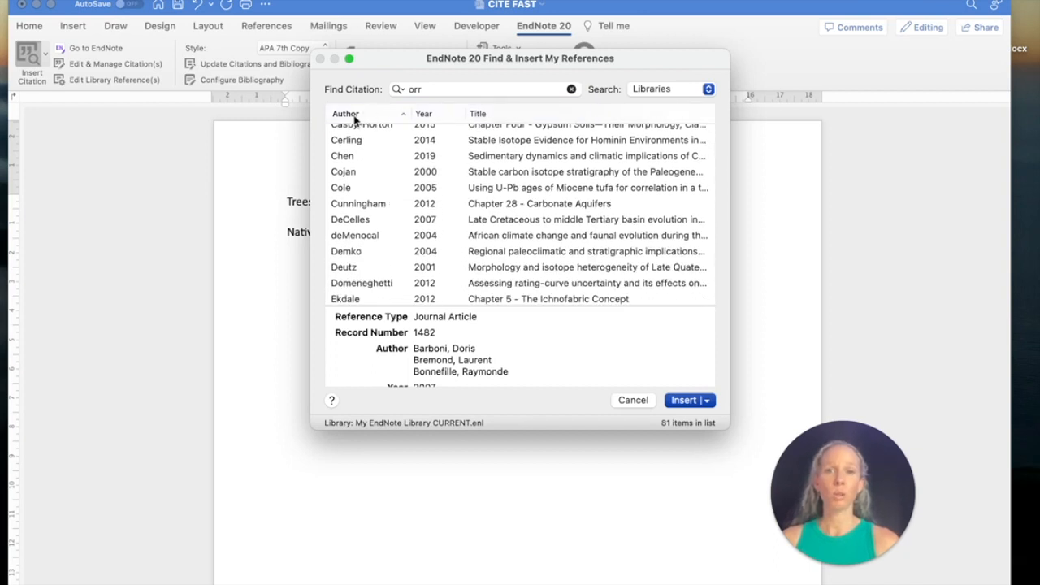
scroll(447, 218, down, 5)
scroll(444, 222, down, 8)
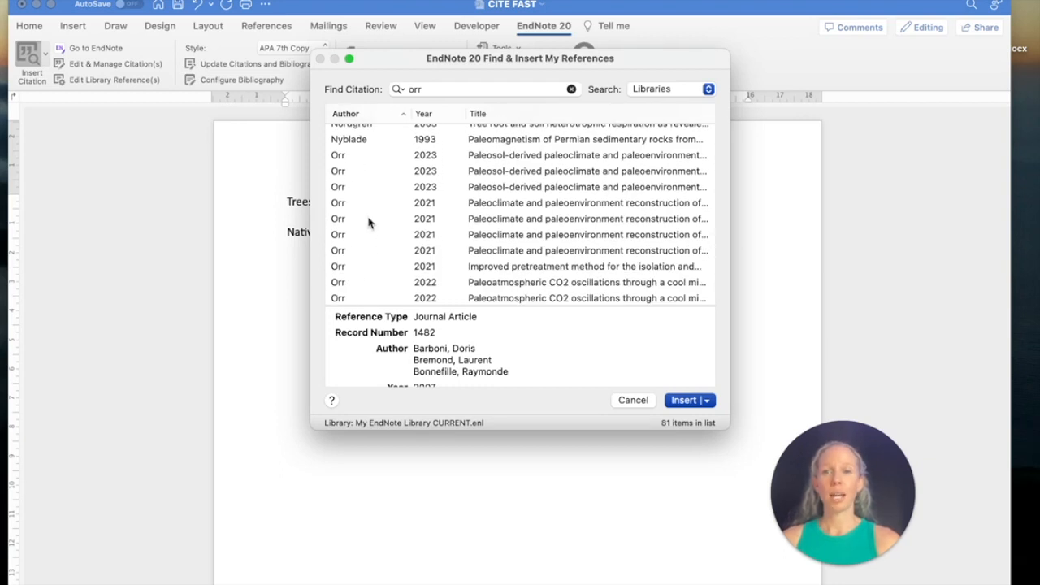
drag(420, 307, 420, 274)
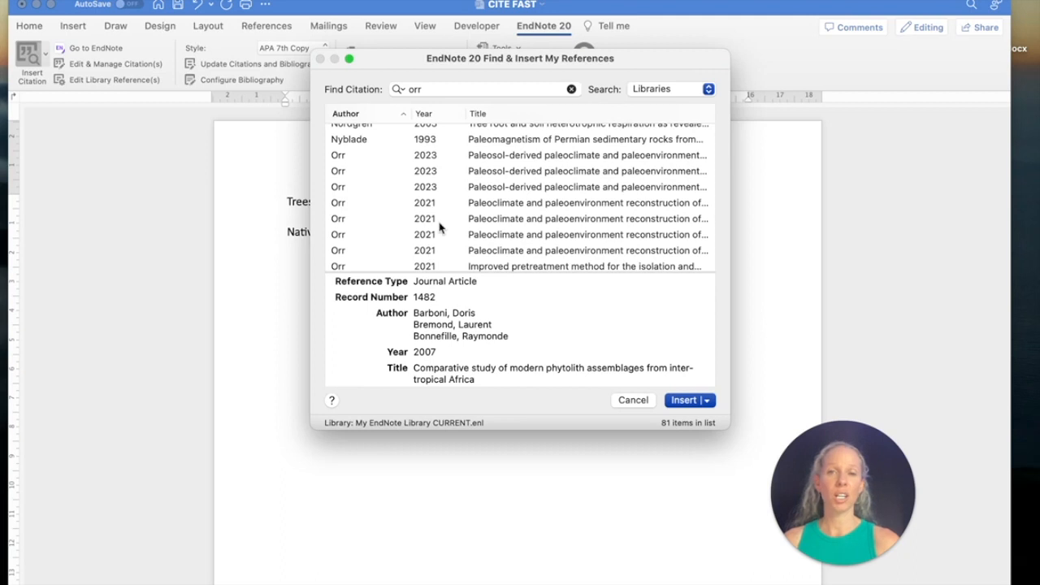
click(423, 158)
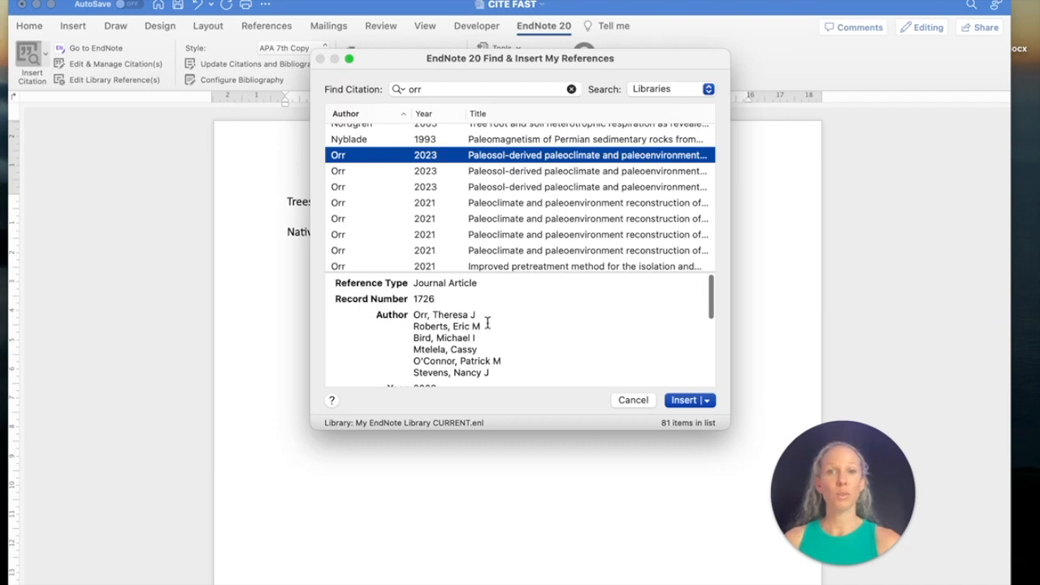
scroll(488, 322, down, 4)
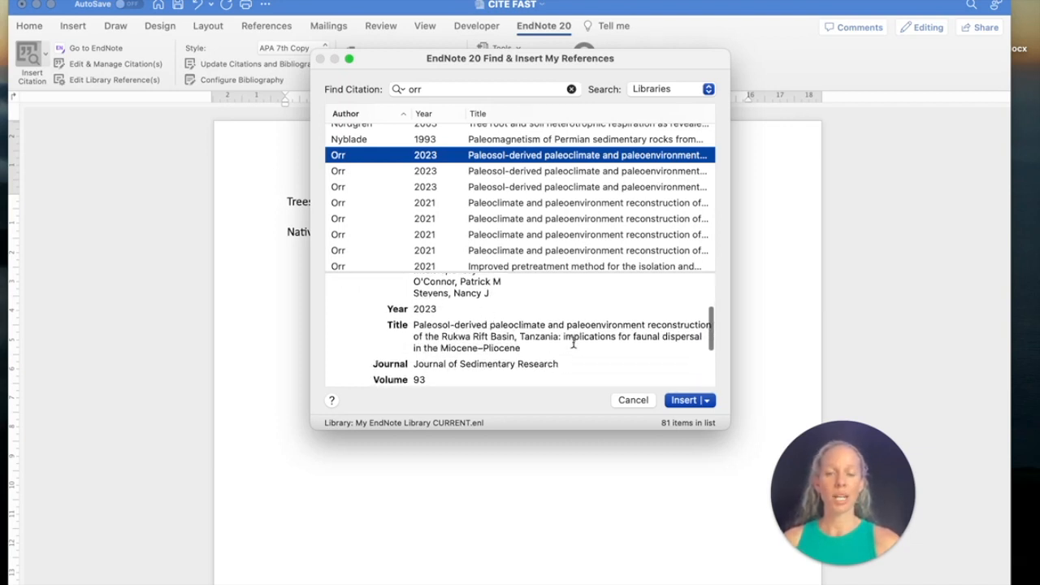
scroll(573, 343, down, 3)
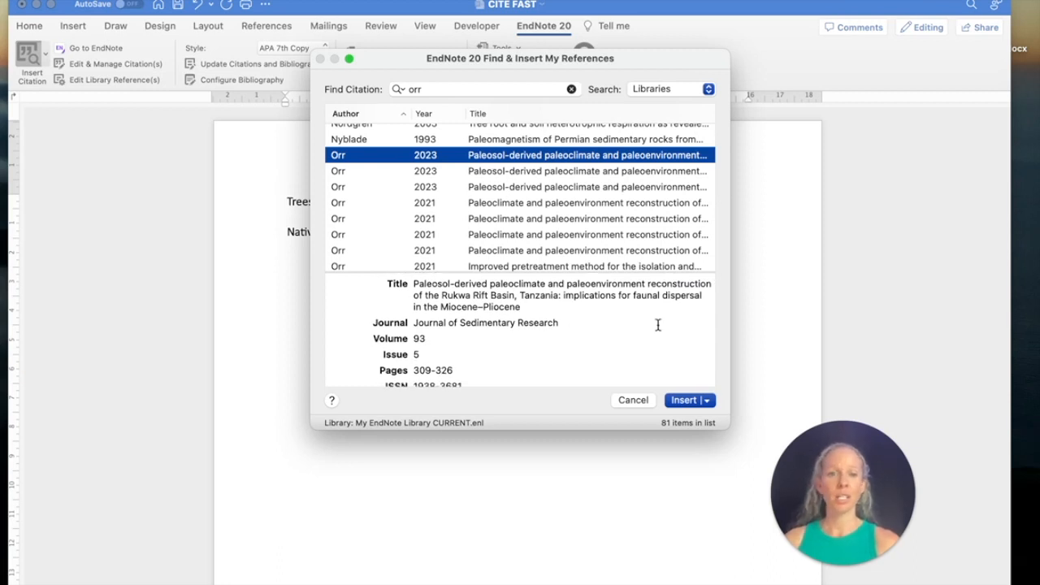
click(683, 399)
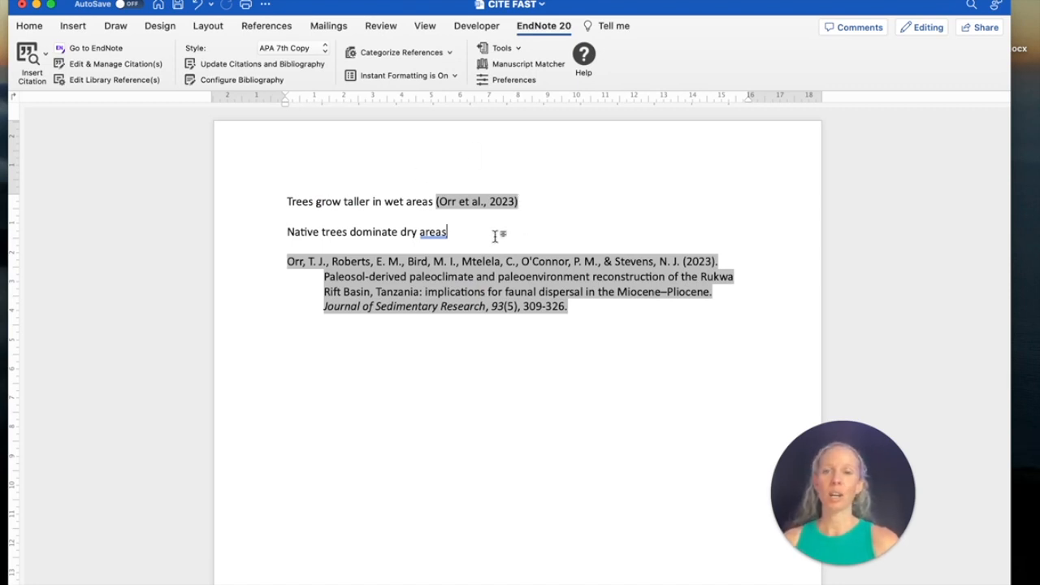
Add a bold "Reference" heading on its own line between the "Native trees dominate dry areas" sentence and the bibliography
key(Return)
text(Reference)
double_click(310, 264)
key(super+b)
click(358, 250)
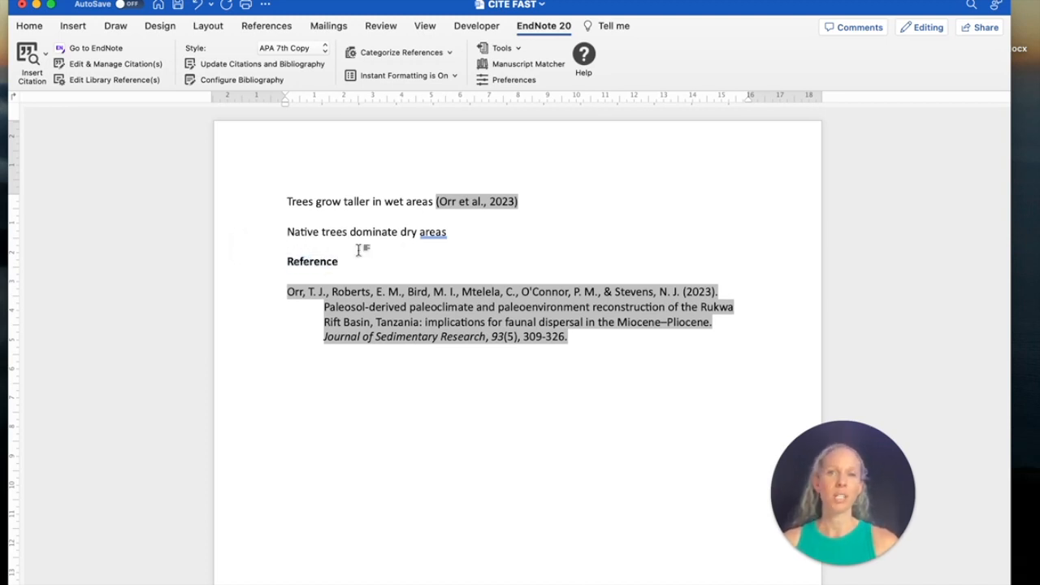
Cite the 2007 modern phytolith assemblages article and the 2010 soil compaction article after "Native trees dominate dry areas", leaving a blank line below
click(465, 232)
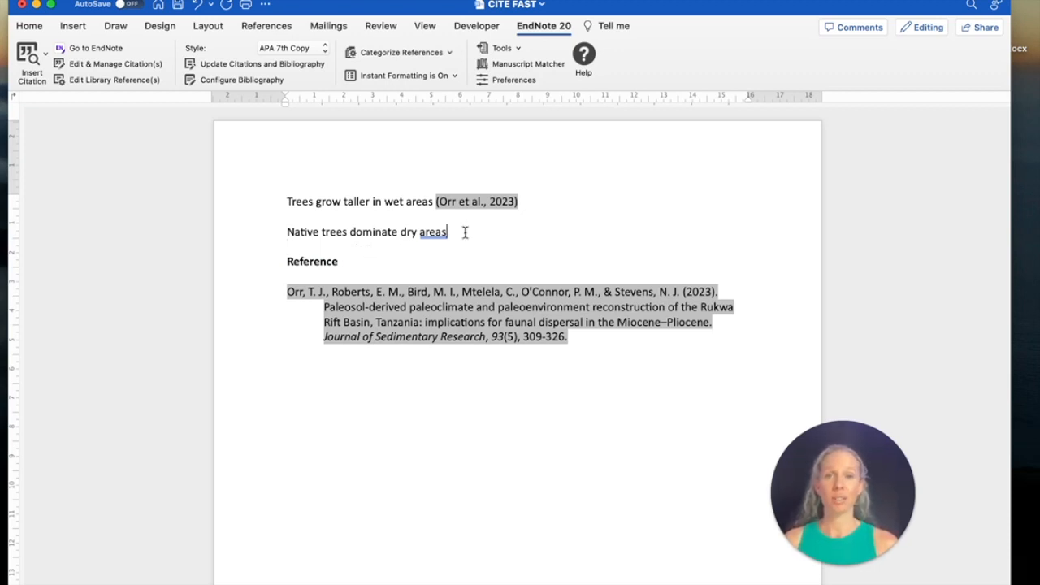
click(29, 57)
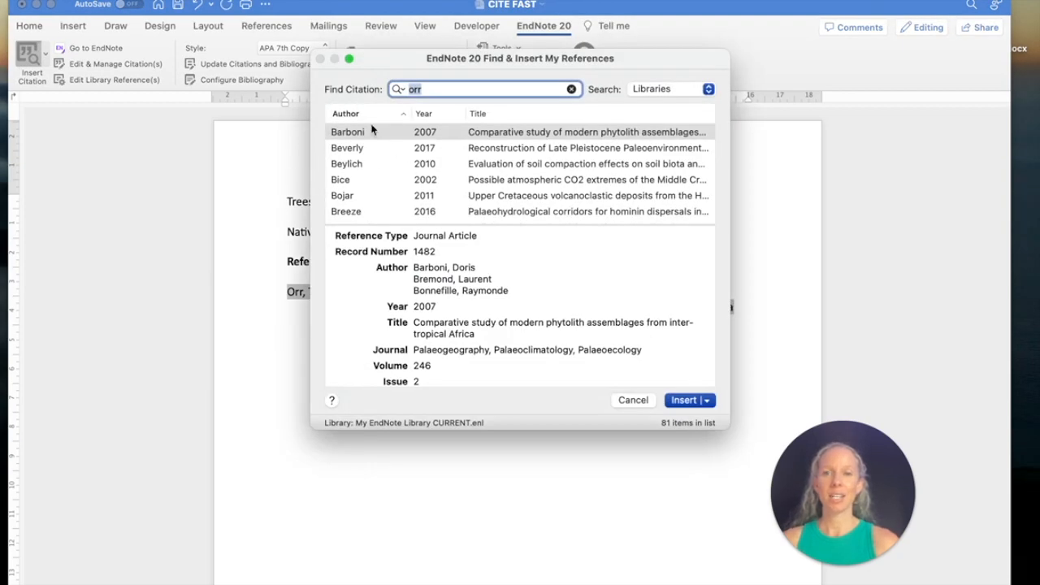
click(372, 131)
click(685, 401)
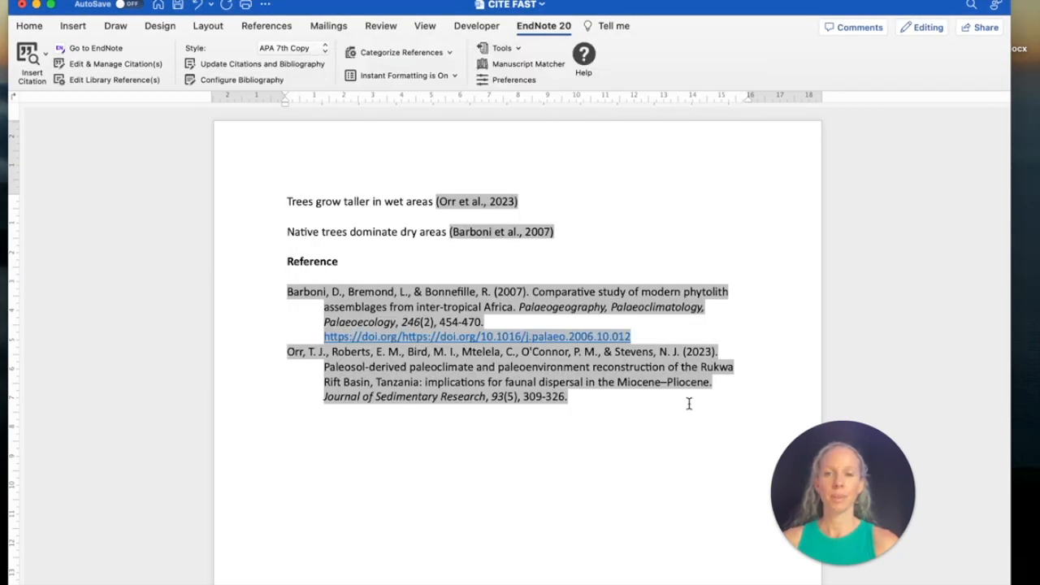
click(29, 61)
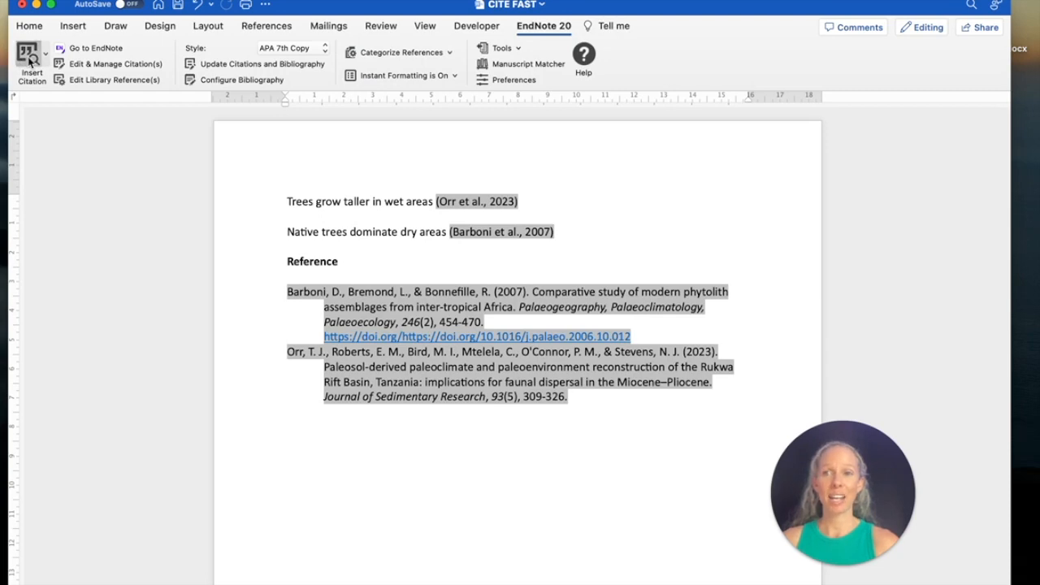
click(362, 165)
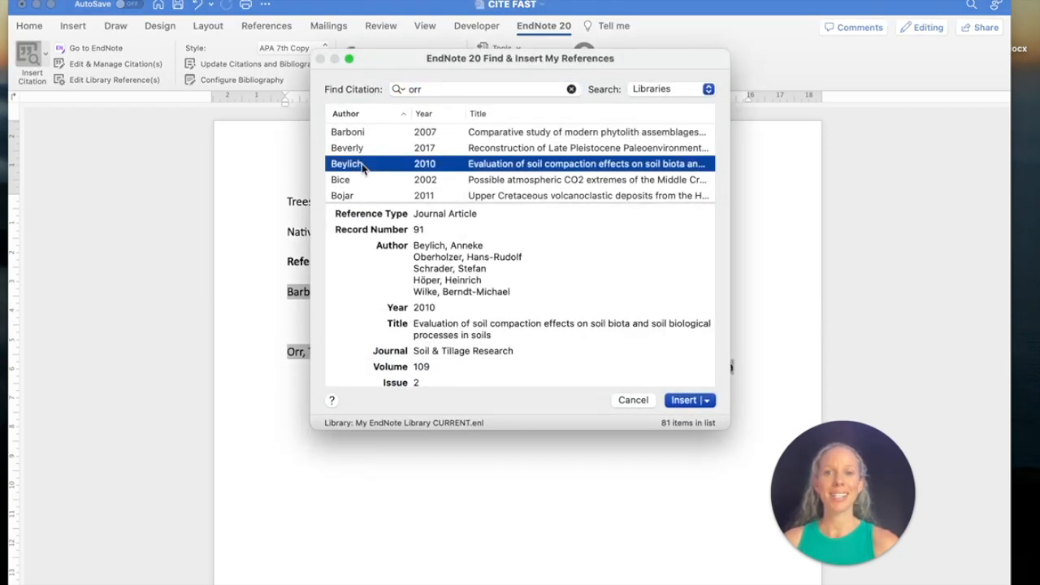
key(Return)
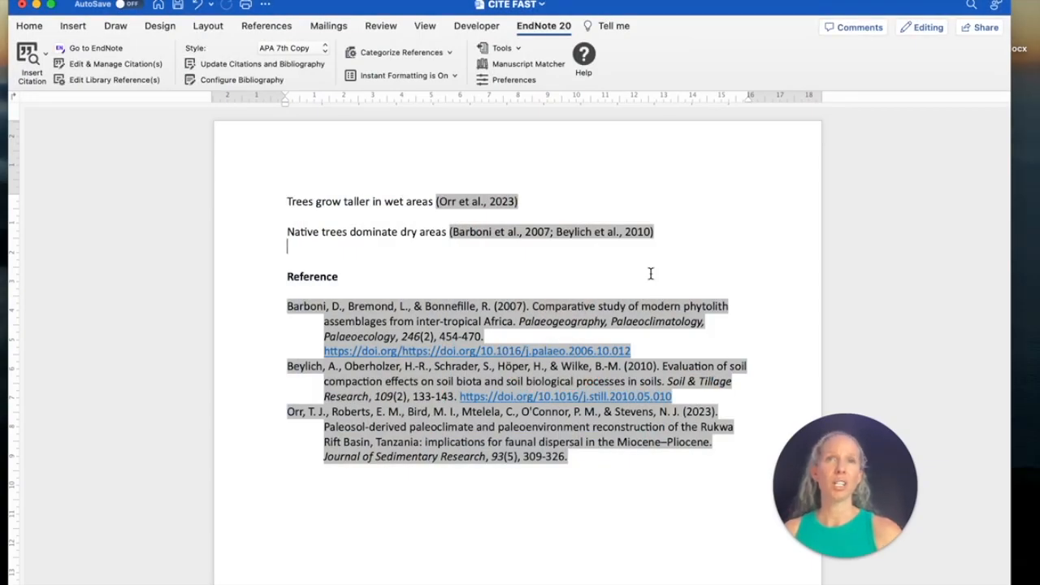
Change the 2023 citation in the first sentence to display as Author (Year)
right_click(490, 199)
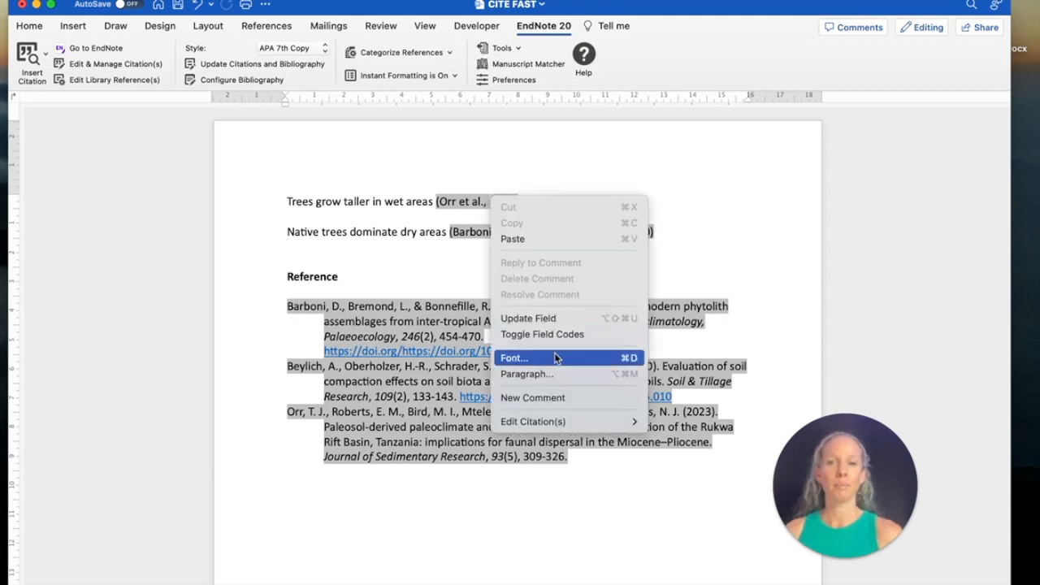
mouse_move(547, 429)
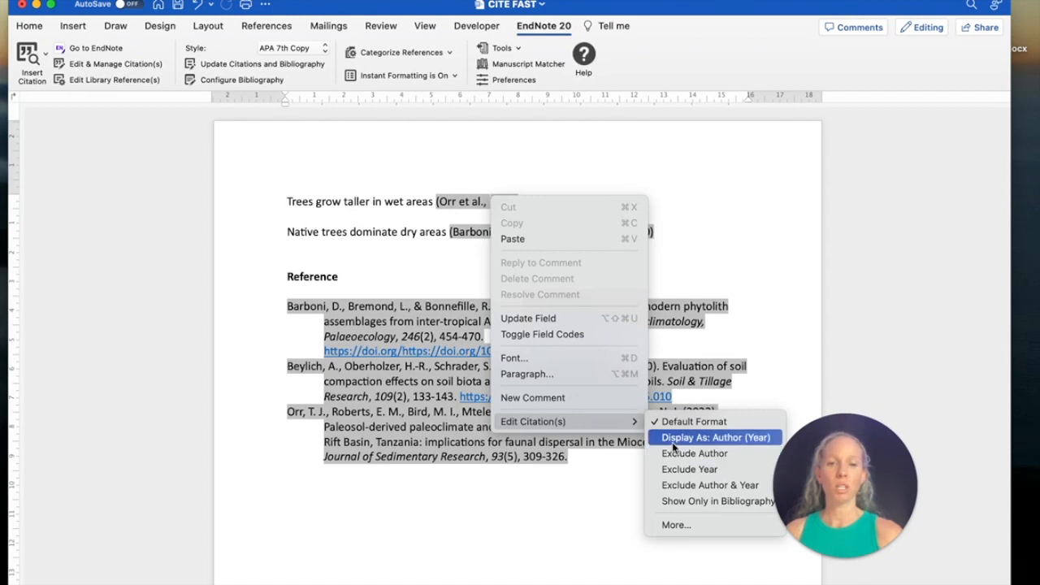
click(672, 443)
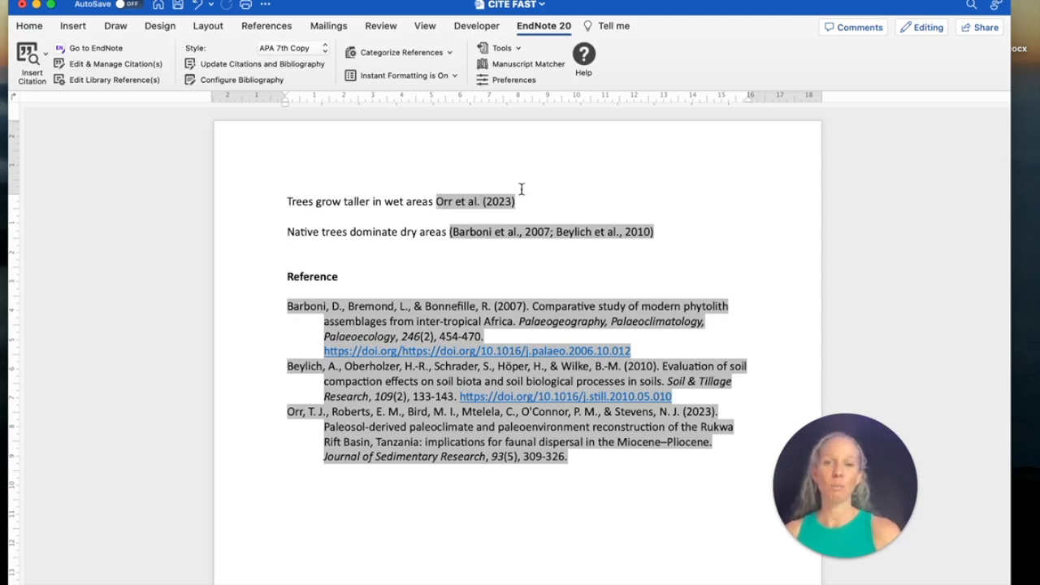
Copy "Trees grow taller in wet areas" without its citation onto a new line above the Reference heading
click(687, 245)
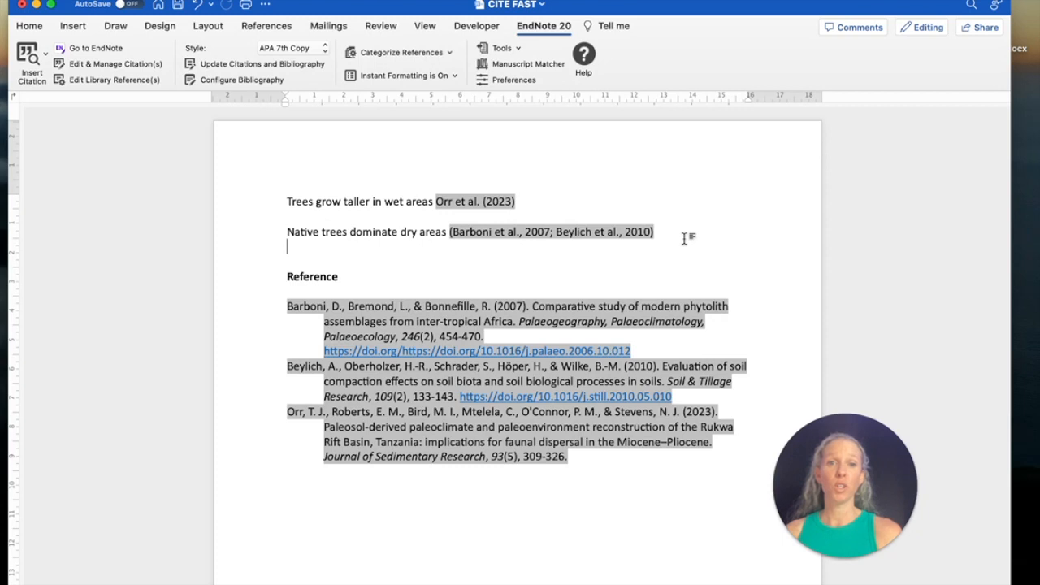
key(Return)
drag(434, 201, 285, 201)
key(super+c)
click(291, 261)
key(super+v)
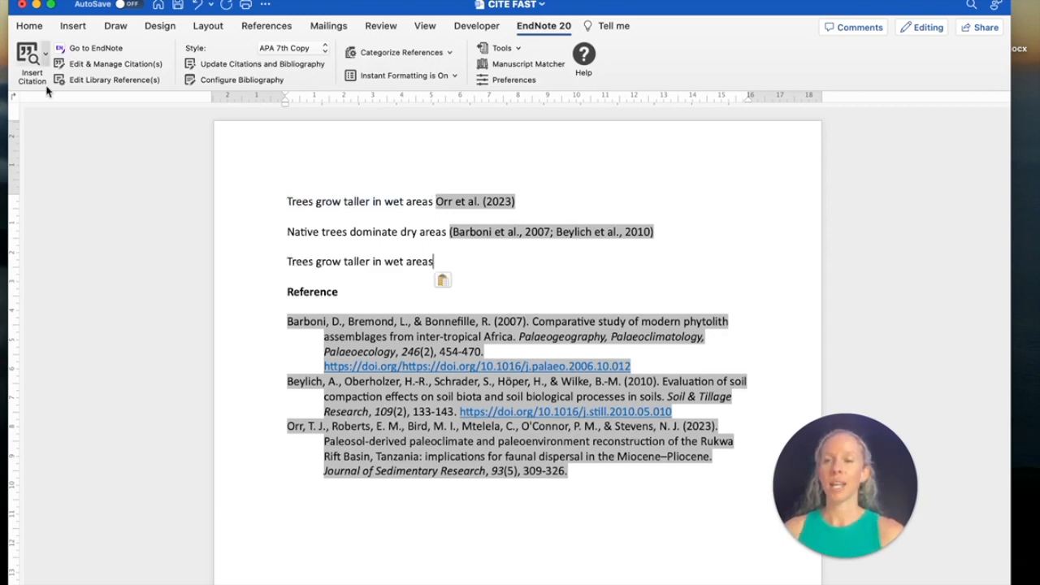
Insert the 2023 paleosol-derived paleoclimate reference after the copied sentence, displayed as Author (Year), and start a new line below it
click(31, 59)
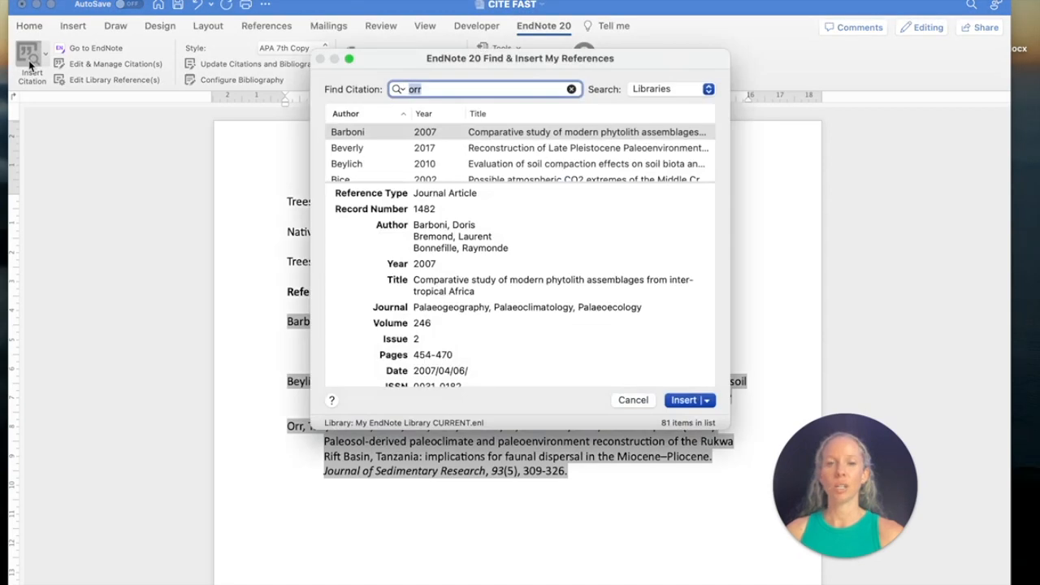
scroll(500, 264, down, 10)
scroll(500, 264, down, 6)
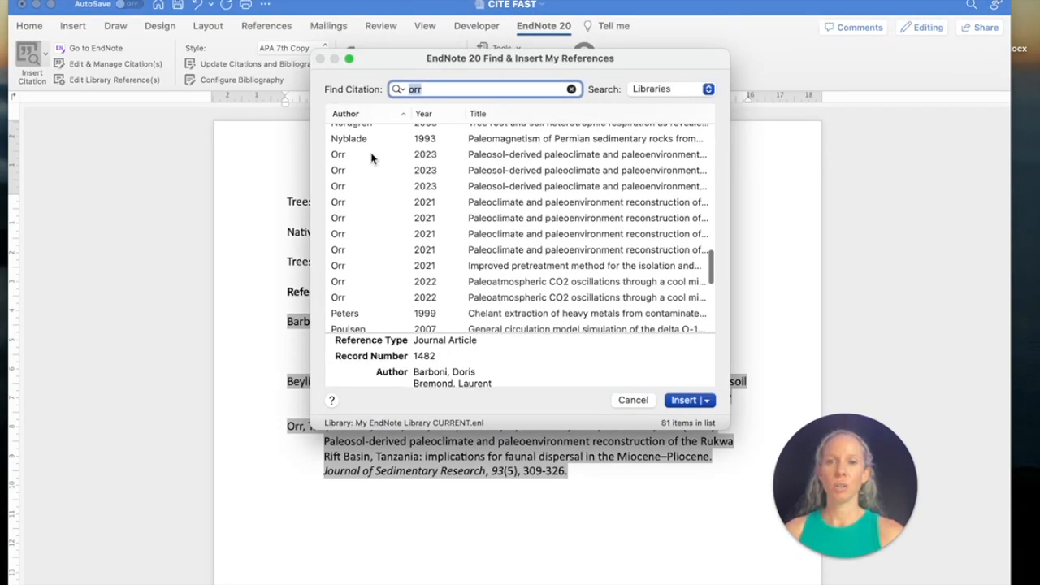
click(374, 153)
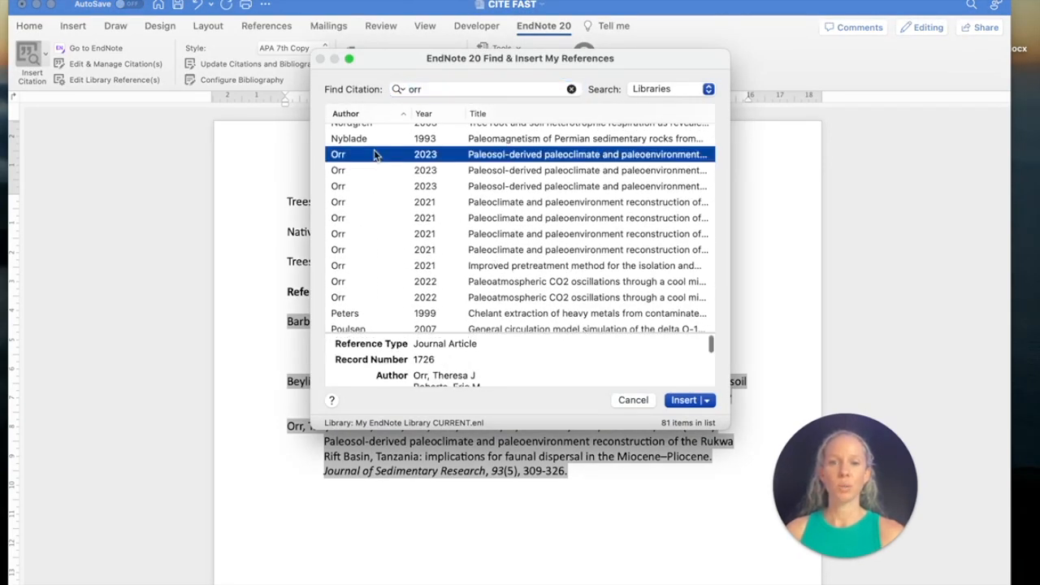
click(708, 403)
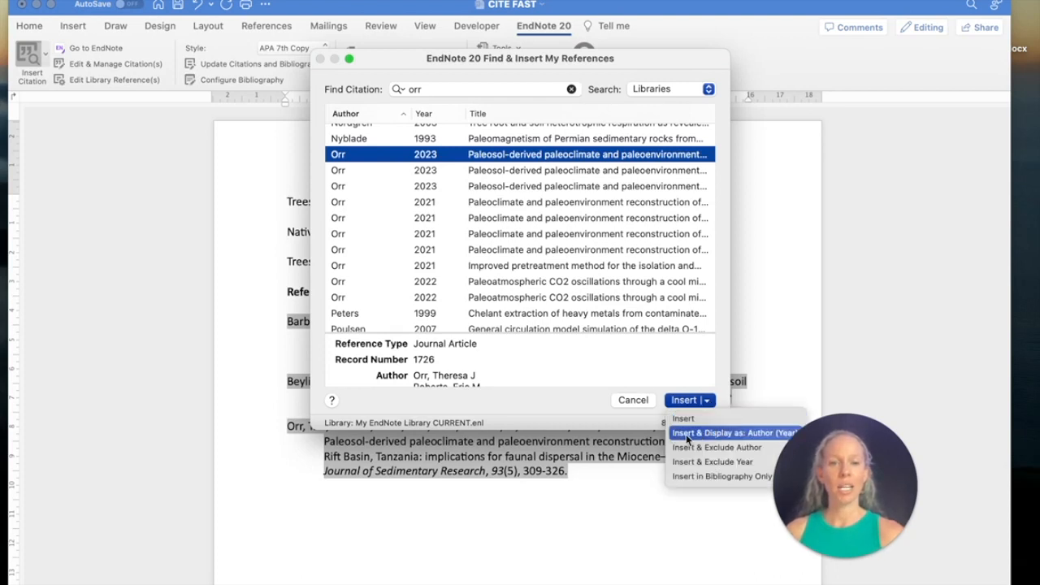
click(762, 436)
key(Return)
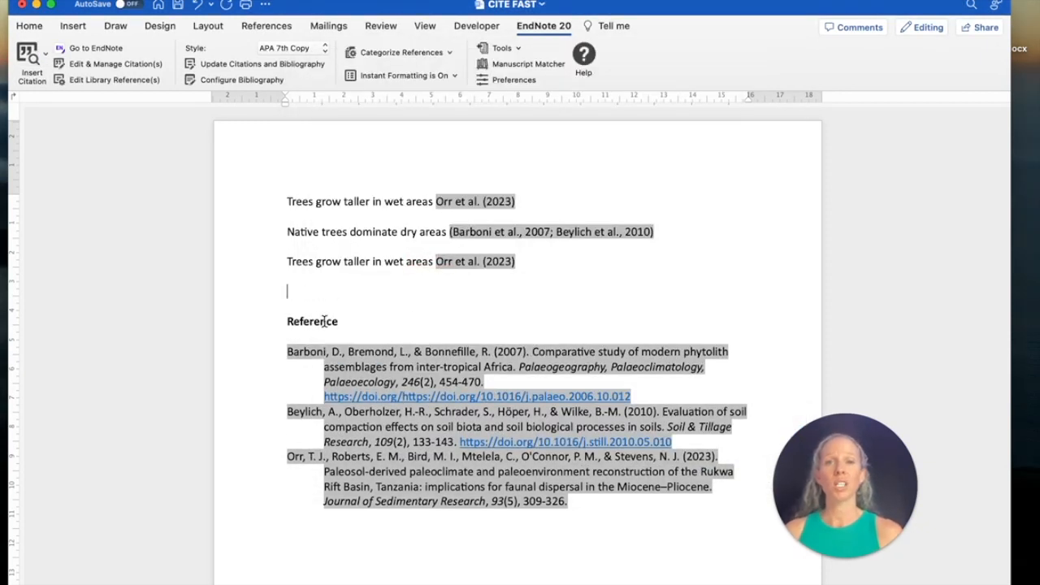
Insert the first three listed references, dated 2007, 2017 and 2010, together as one grouped citation on the empty line
click(31, 53)
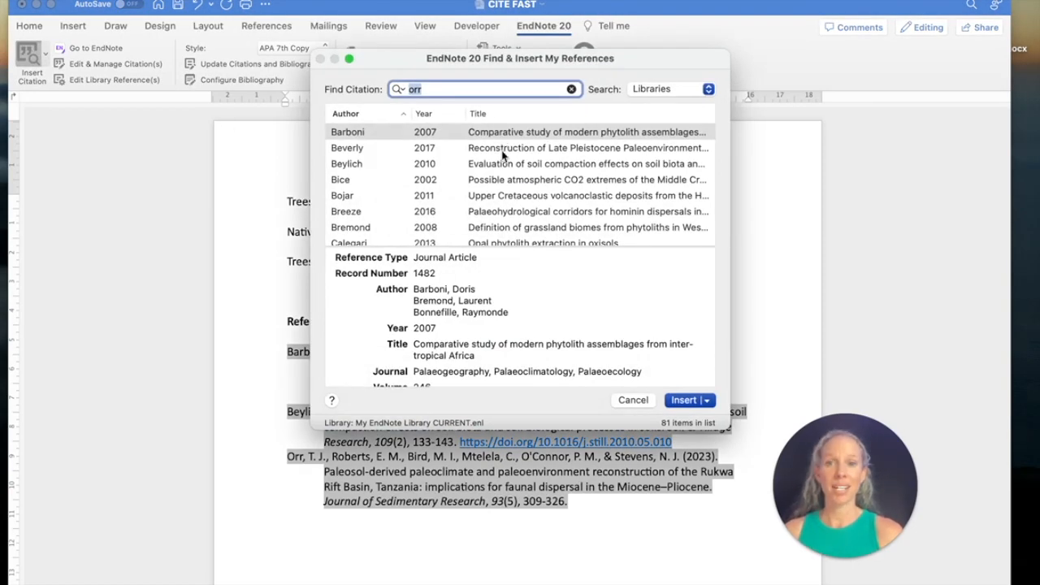
click(492, 135)
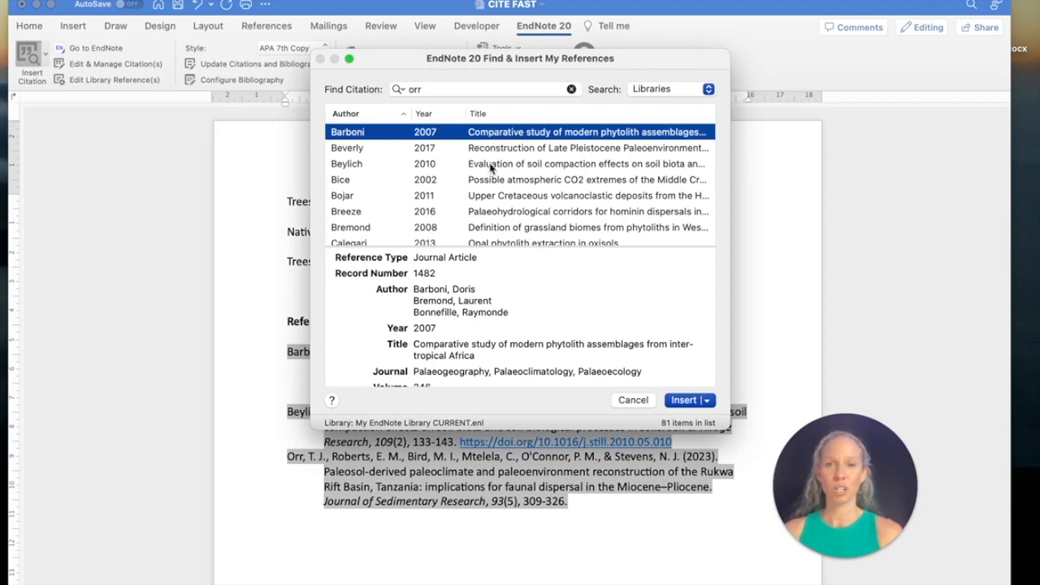
shift+click(492, 163)
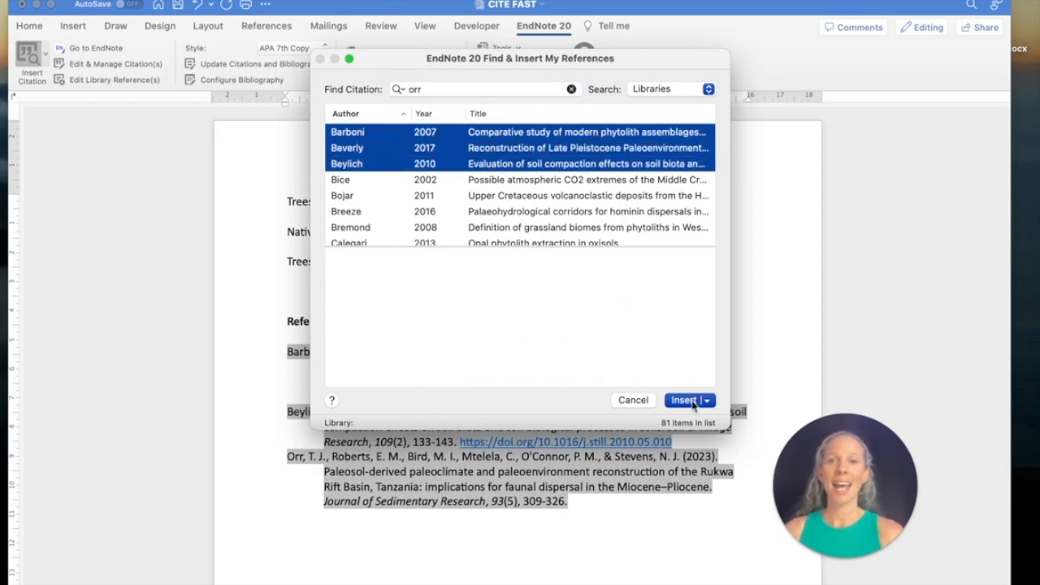
click(683, 400)
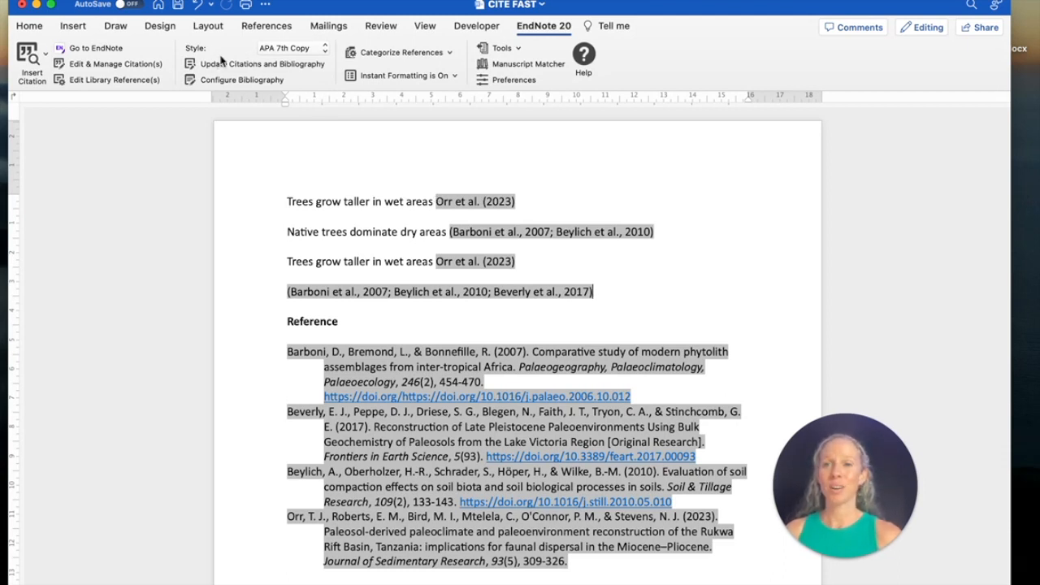
Switch the document's citation and bibliography output to the multidisciplinary Harvard style from EndNote's full style list
click(325, 55)
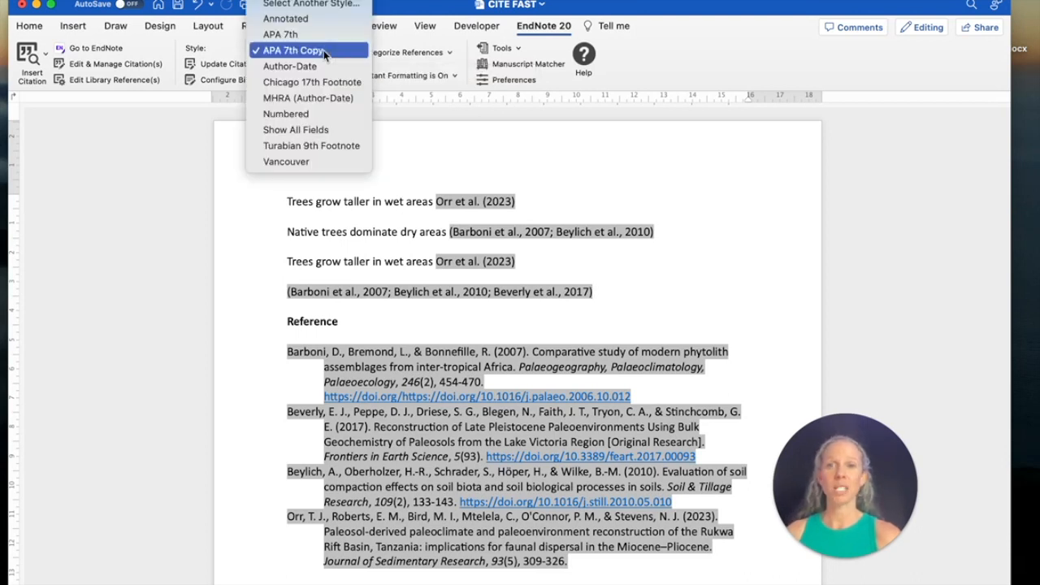
click(333, 6)
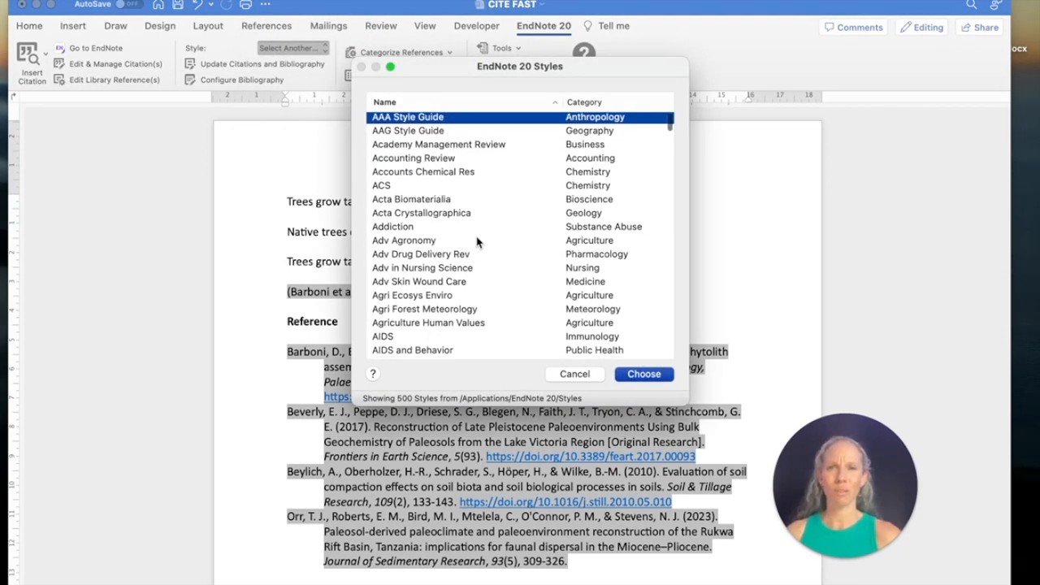
scroll(477, 241, down, 15)
scroll(477, 242, down, 10)
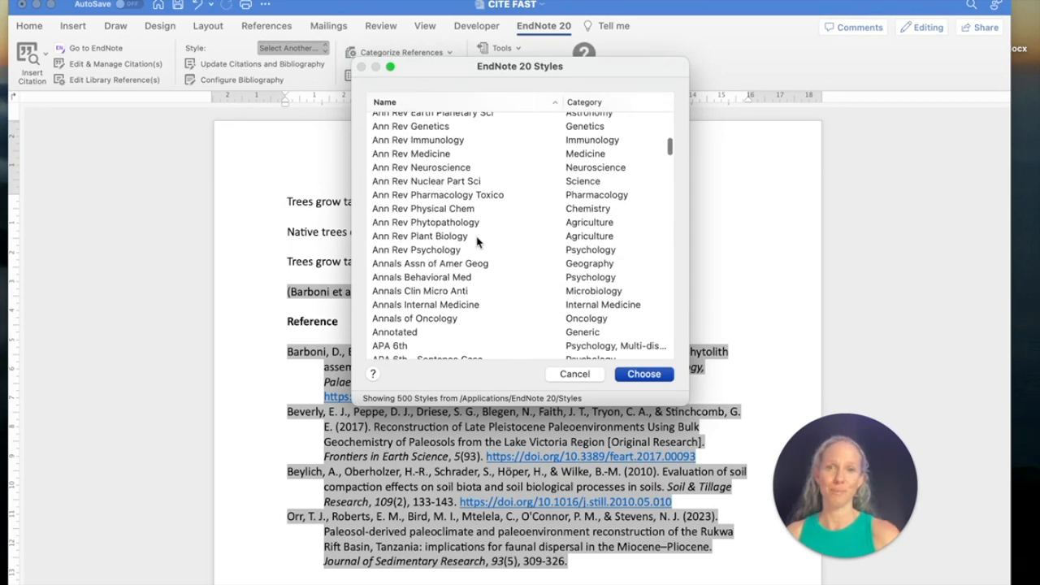
key(h)
scroll(525, 309, down, 5)
click(456, 204)
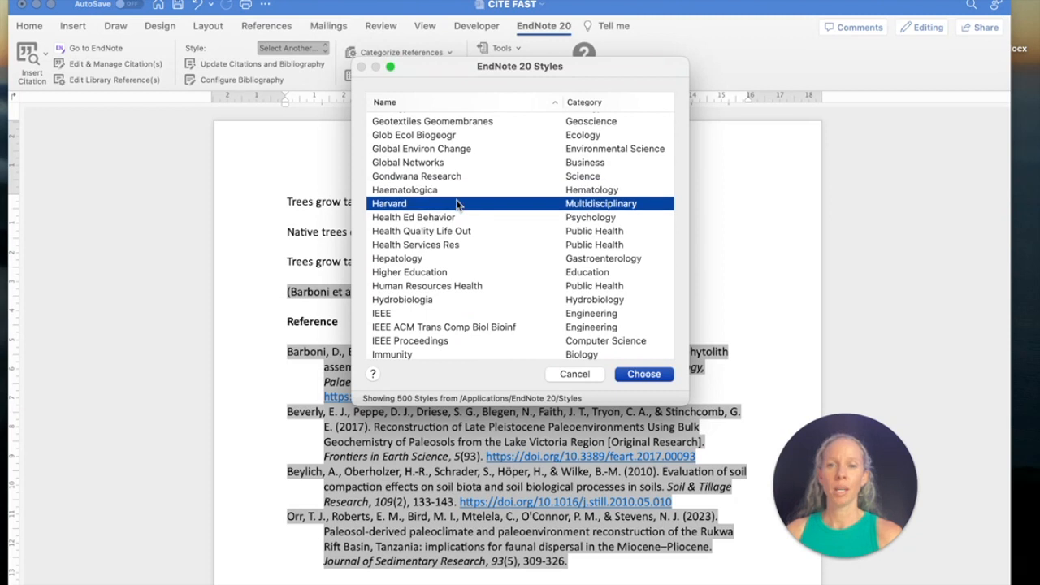
click(647, 374)
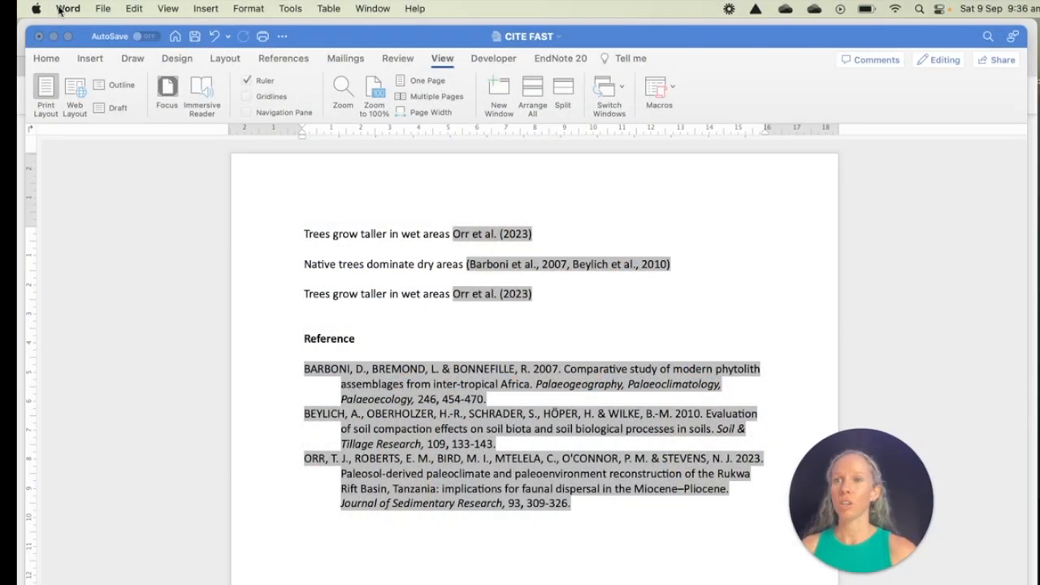
Set the field shading to Never in Word's view preferences and close the preferences
click(67, 9)
click(79, 54)
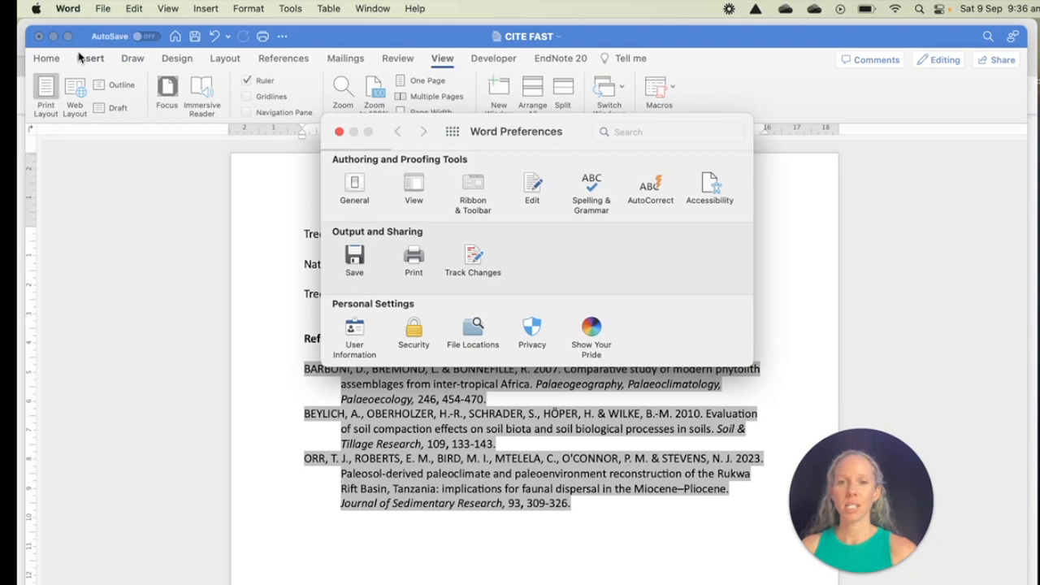
click(421, 188)
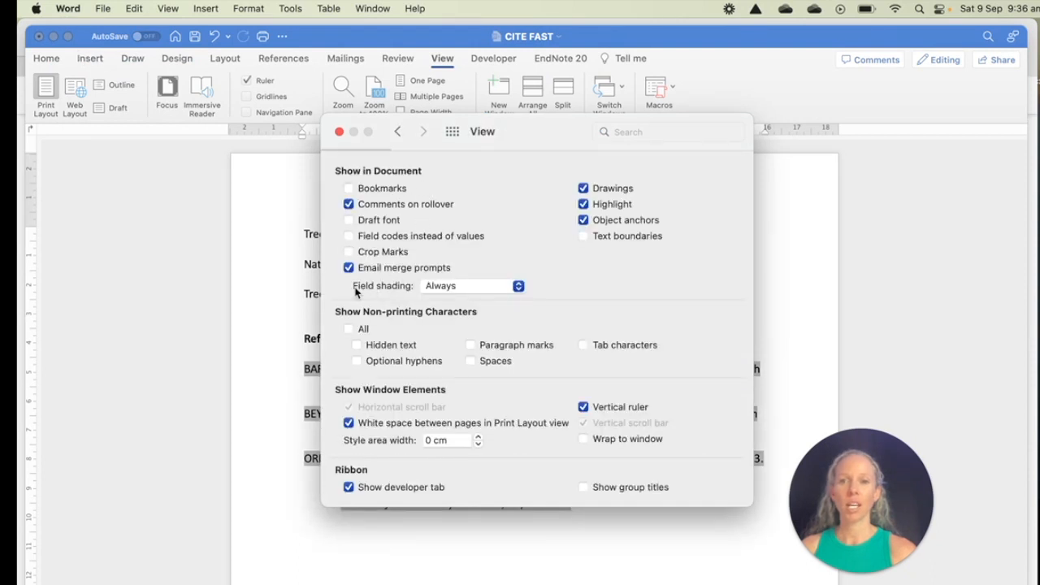
click(434, 288)
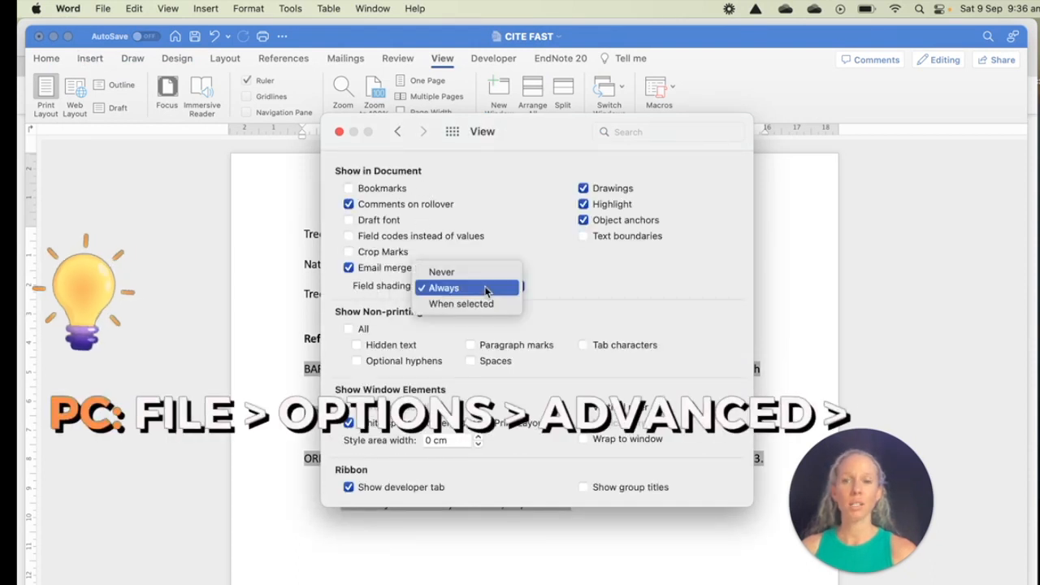
click(482, 274)
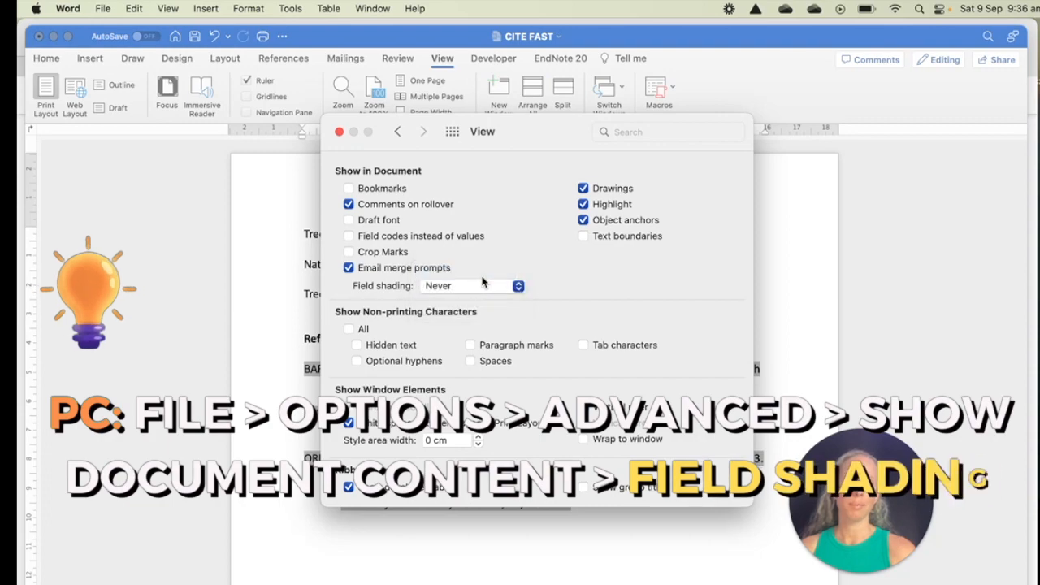
click(339, 132)
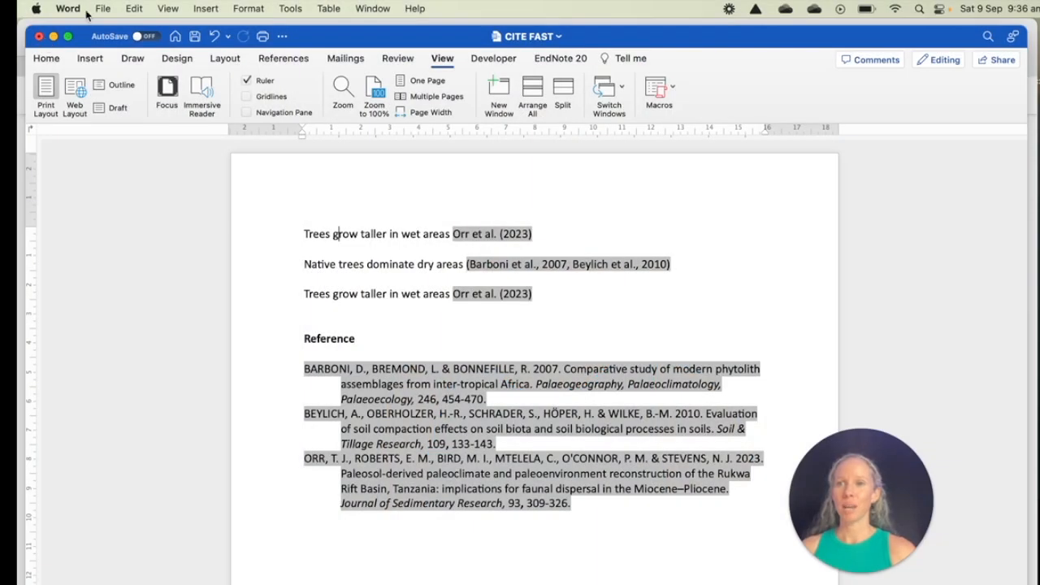
Save a PDF copy of the document as CITE FAST.pdf on the Desktop, and open the exported file in Preview
click(104, 9)
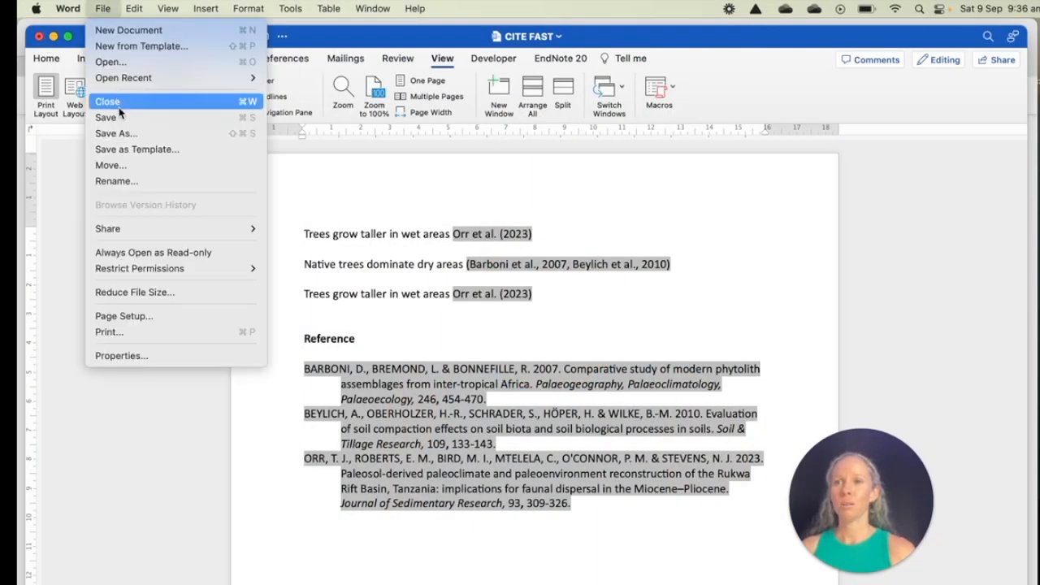
click(120, 134)
click(678, 452)
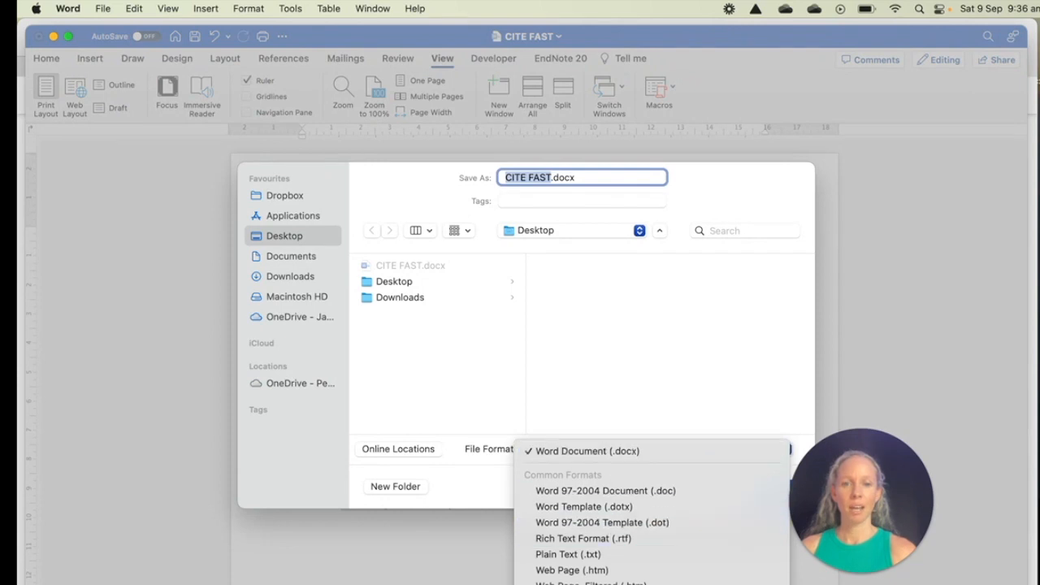
click(641, 582)
click(769, 486)
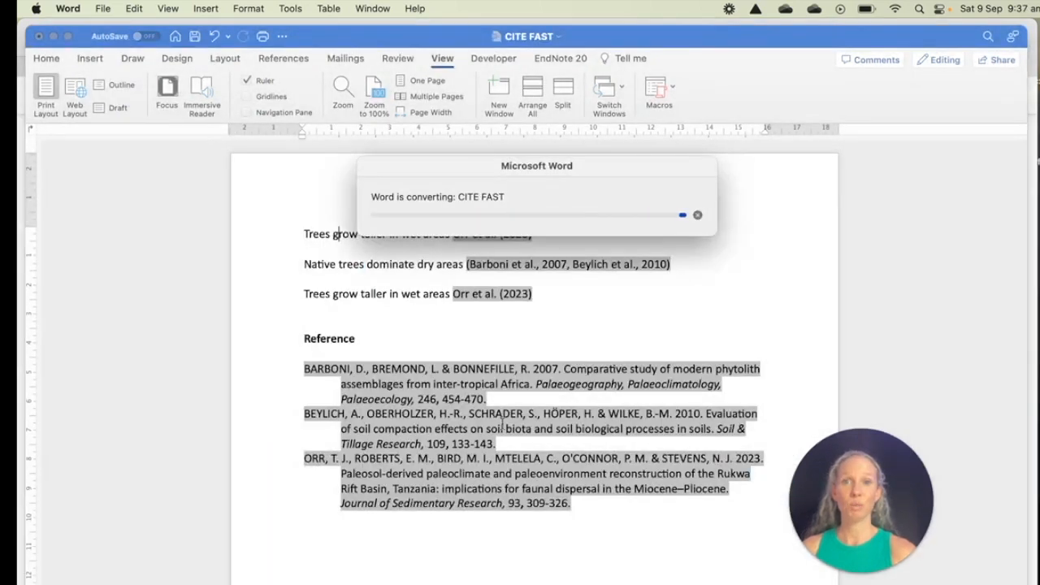
click(1017, 79)
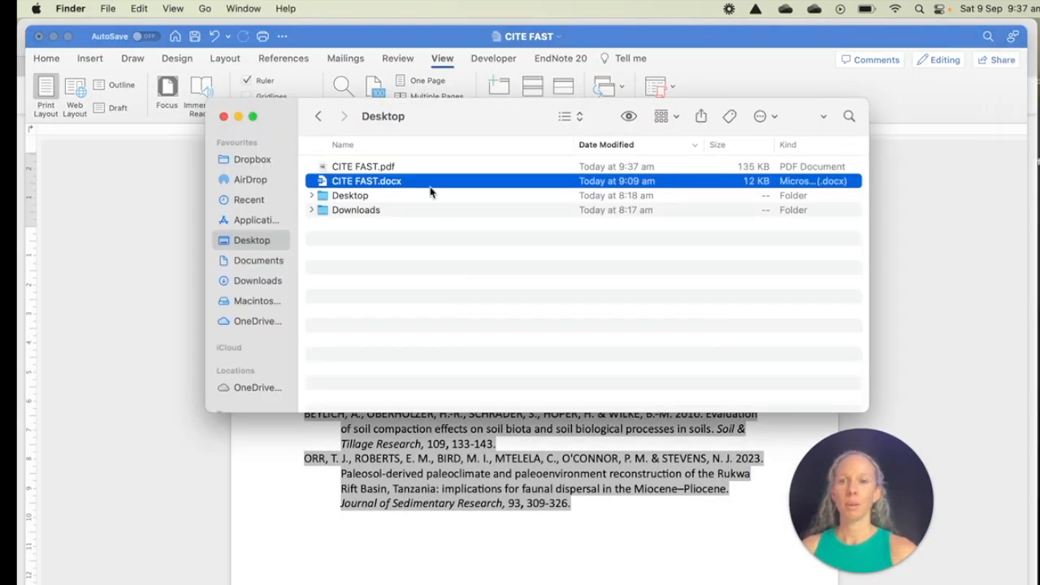
double_click(410, 169)
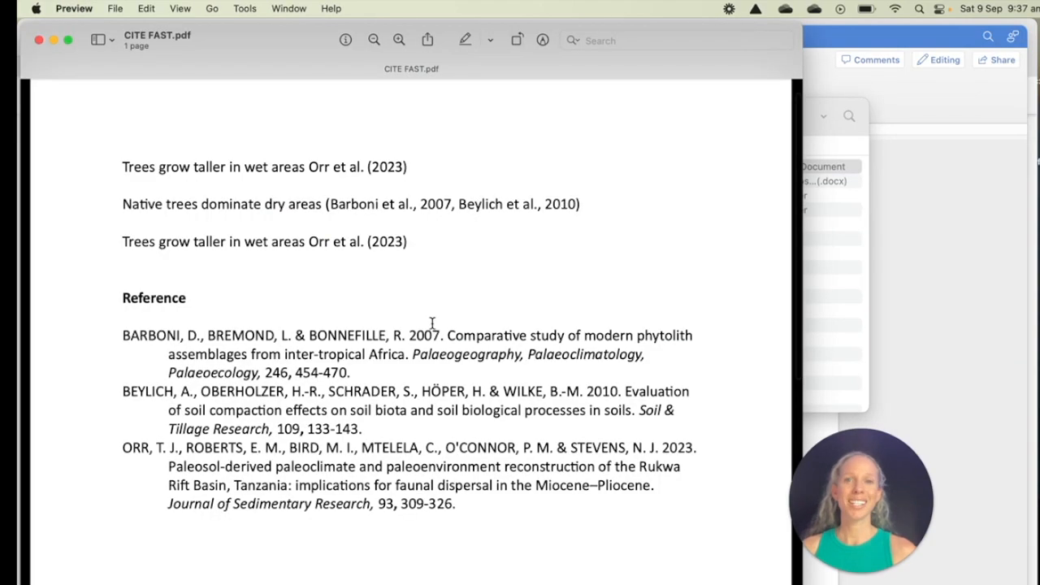